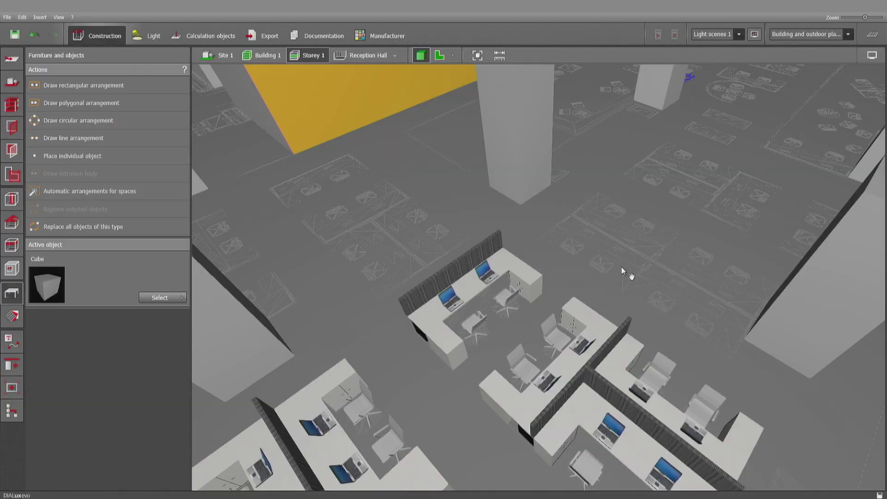
Step: Open the luminaire planning tools and look through the recently used luminaires, including SIGMA, LGD2901 and LTP09050002
middle_click_drag(621, 267, 680, 238)
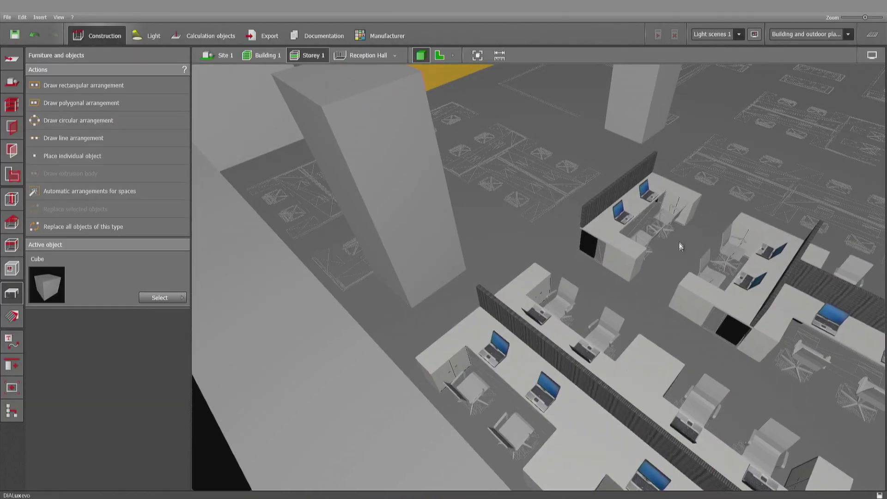
left_click_drag(680, 253, 660, 277)
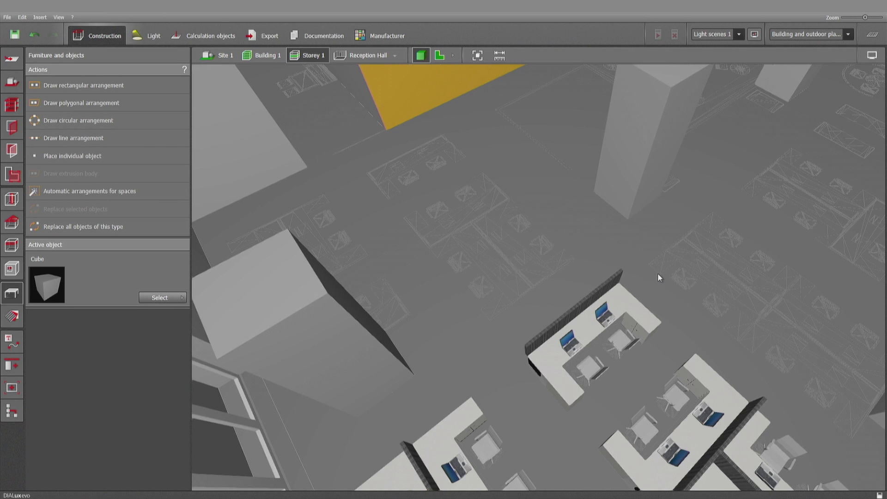
left_click(136, 31)
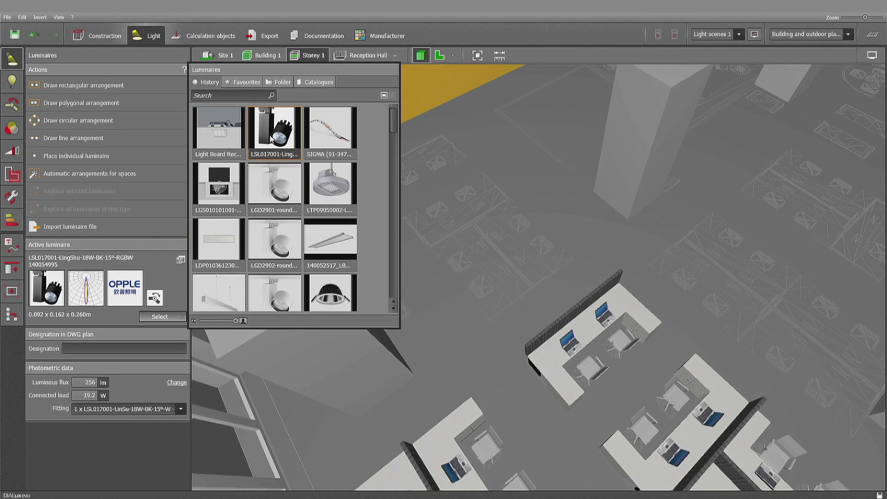
left_click(329, 136)
left_click(242, 132)
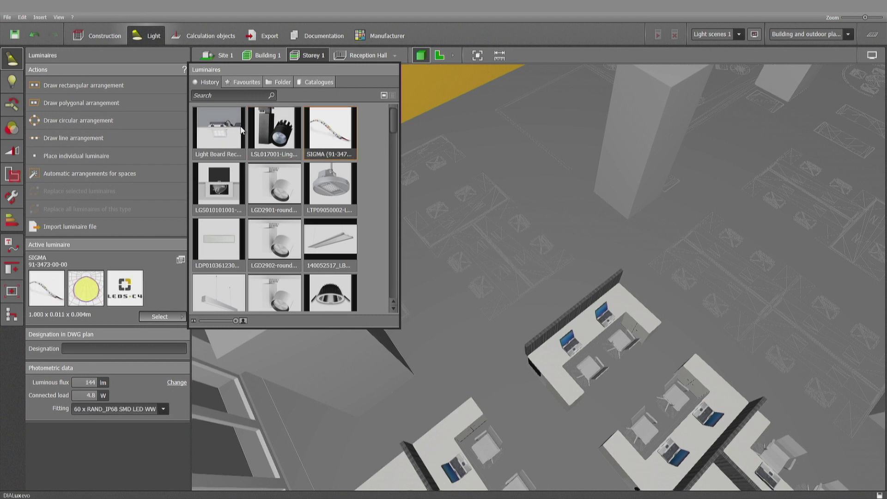
left_click(218, 182)
left_click(274, 185)
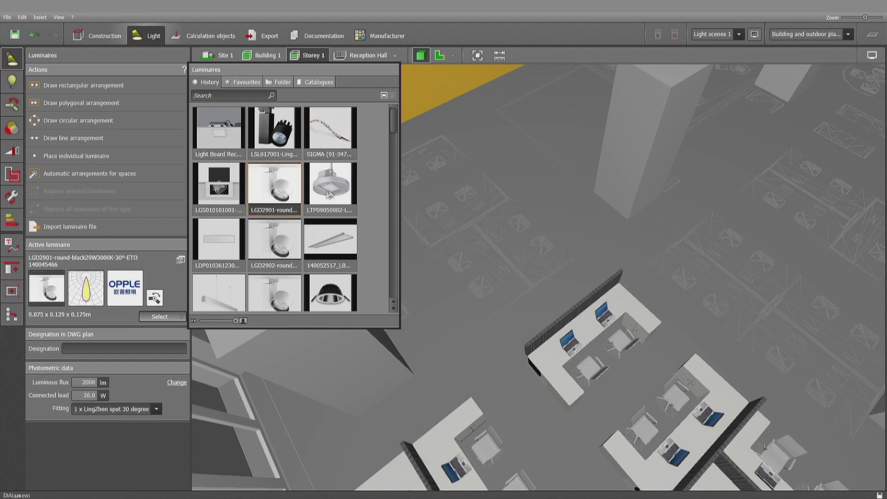
left_click(338, 194)
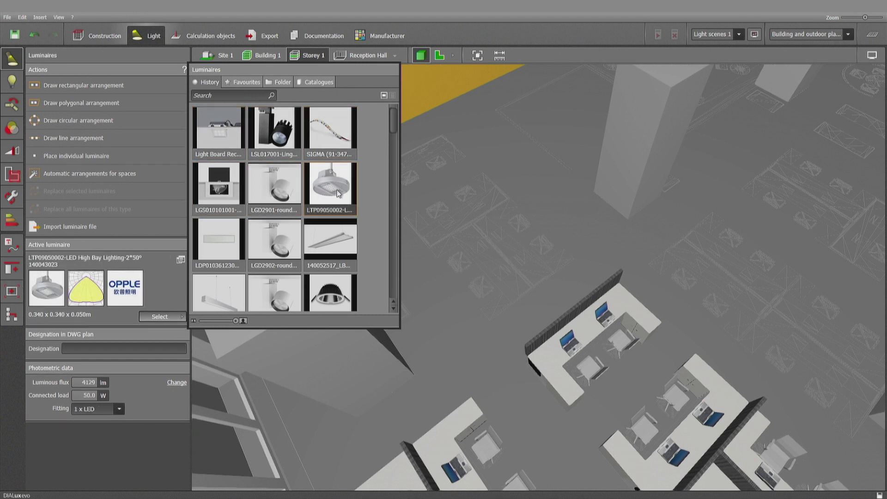
Step: Look through the installed luminaire catalogues, including Opple, and the list of additional manufacturers
left_click(325, 84)
scroll(287, 247, "down", 4)
left_click(219, 226)
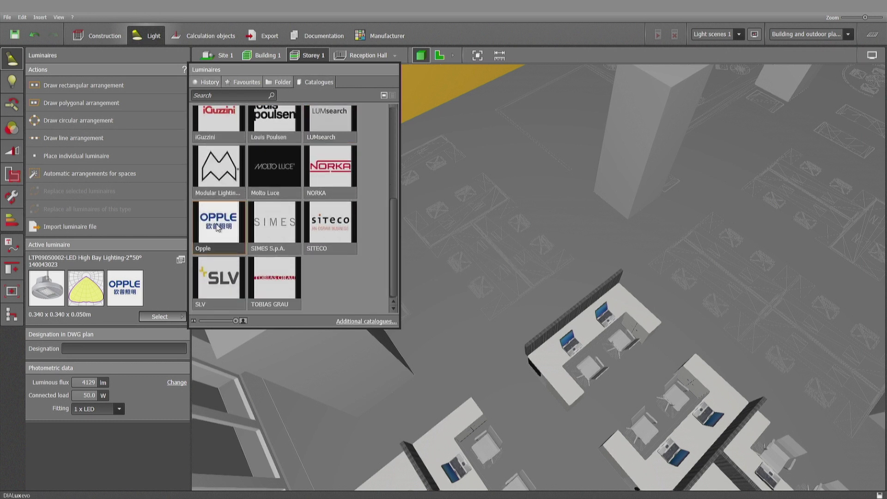
left_click(366, 324)
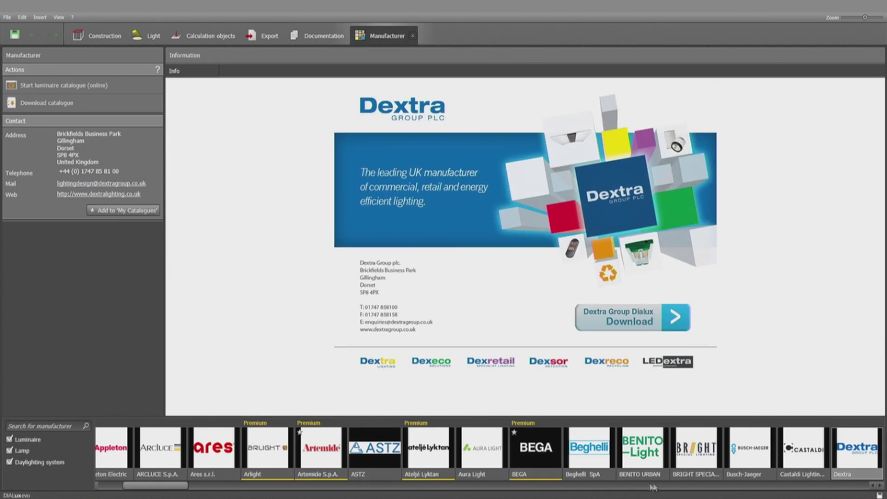
left_click_drag(156, 486, 377, 485)
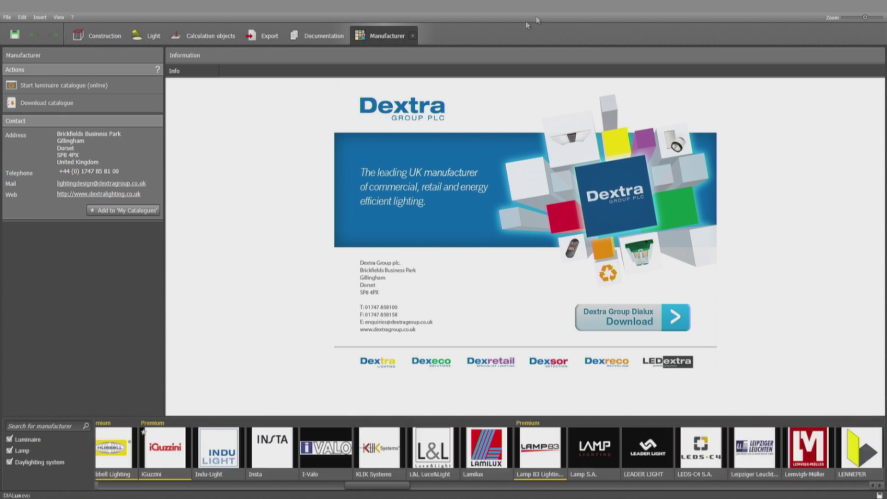
left_click(413, 35)
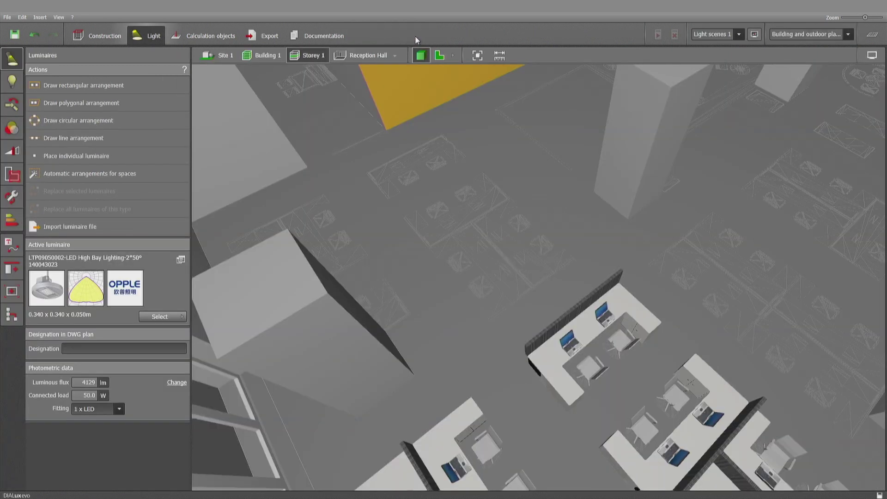
left_click(146, 317)
left_click(86, 227)
left_click(416, 247)
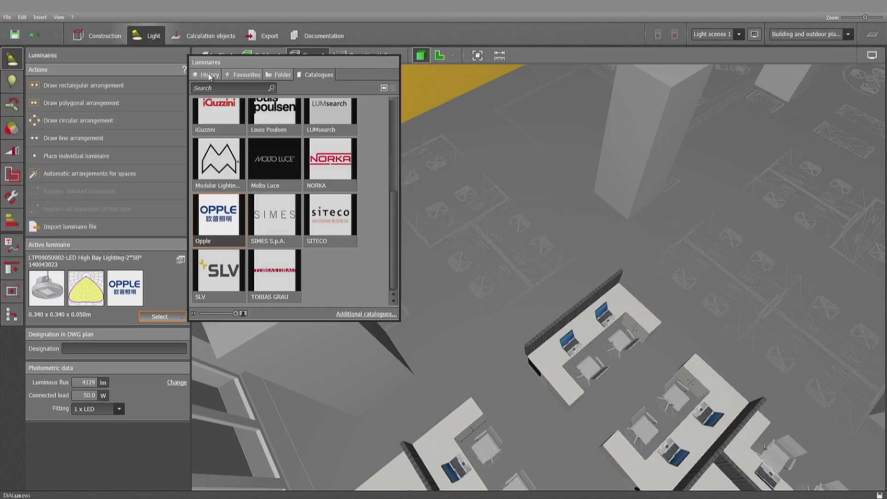
left_click(207, 75)
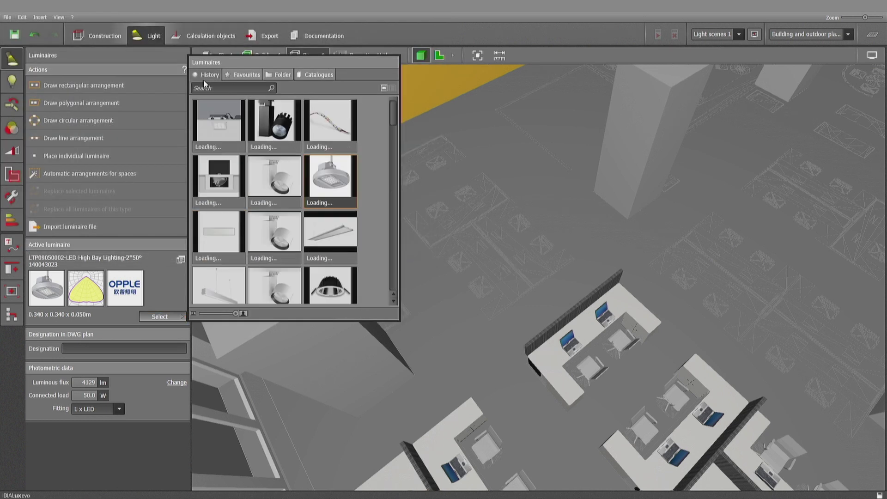
left_click(328, 240)
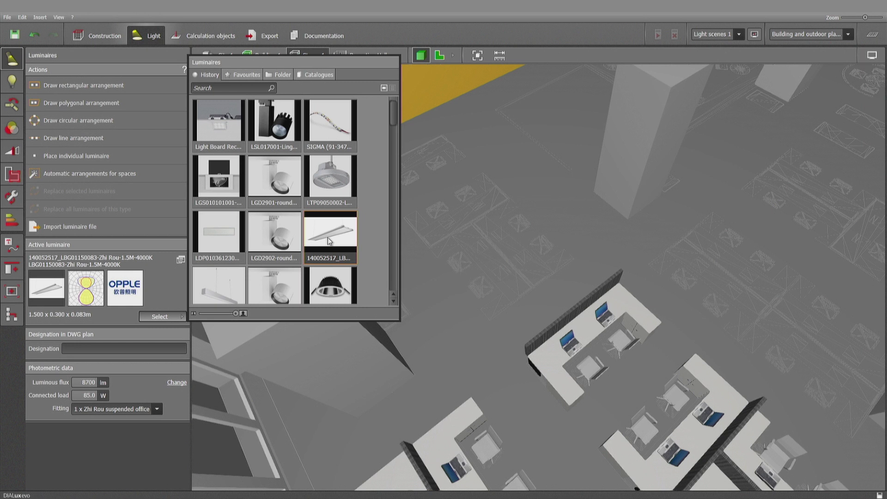
left_click(218, 233)
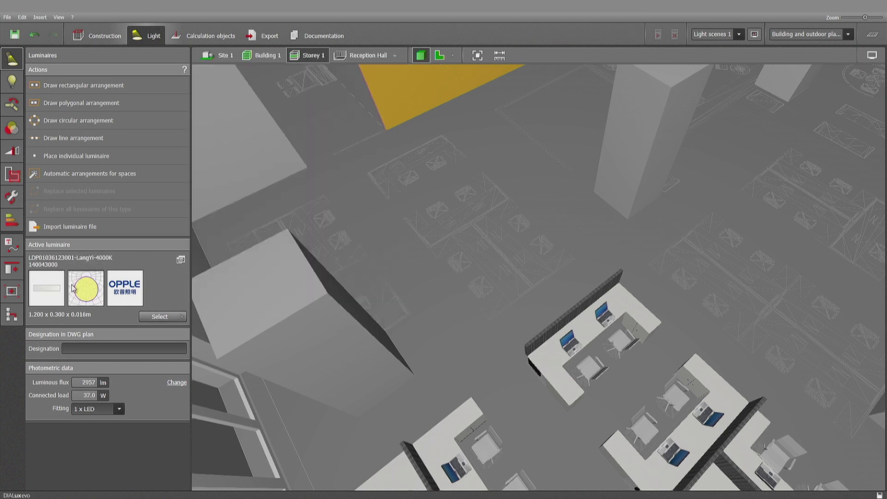
Step: In the floor plan, draw a vertical line arrangement about 2.86 m long over the upper workstation pair on the desk row's window side
left_click(440, 55)
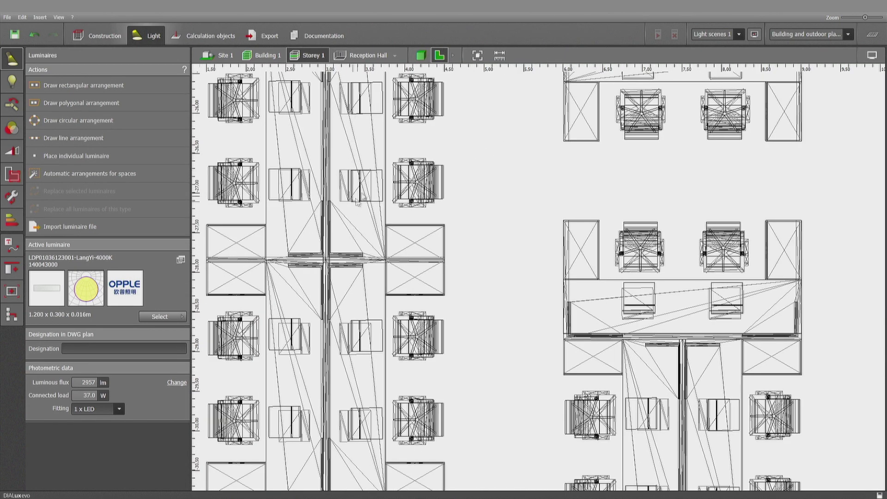
middle_click_drag(373, 196, 447, 287)
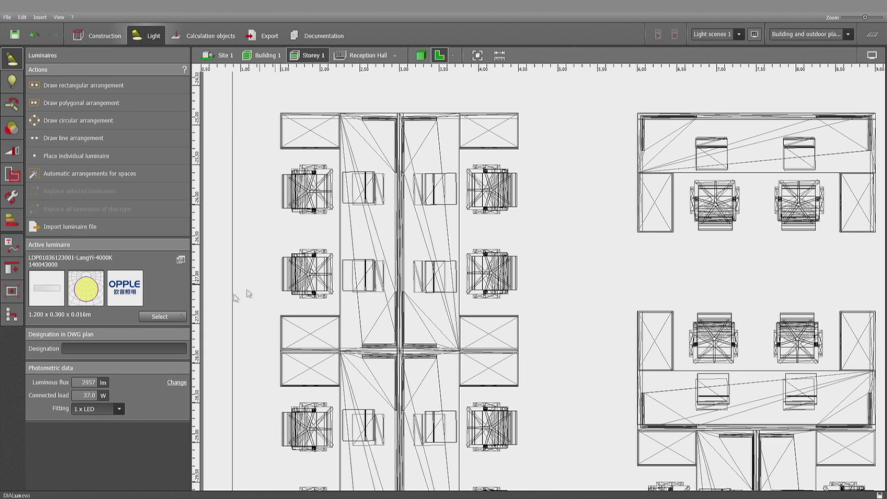
left_click(90, 137)
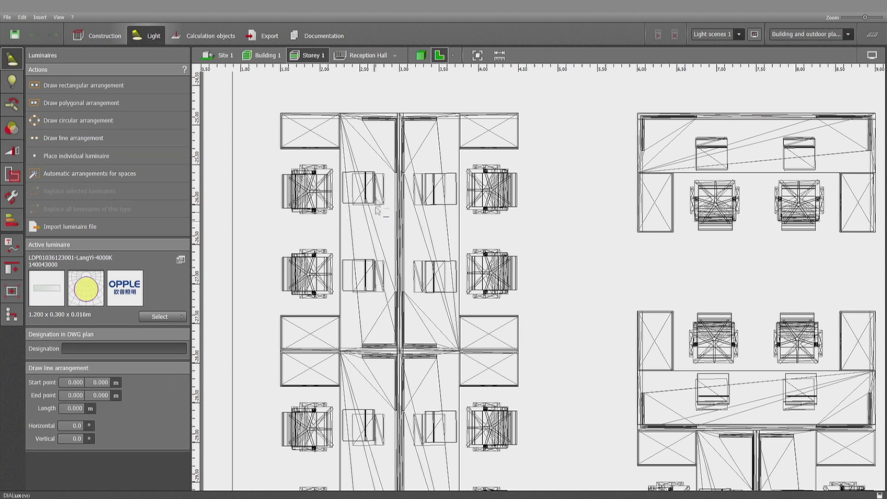
left_click(364, 122)
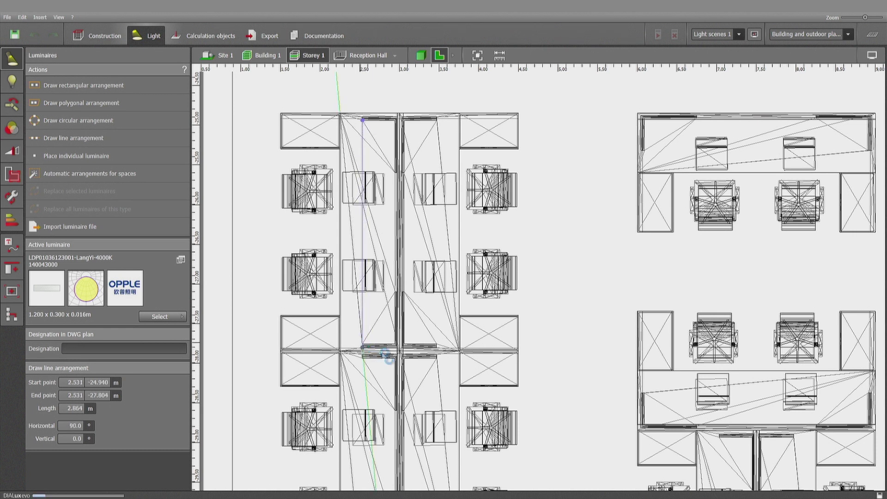
left_click(363, 347)
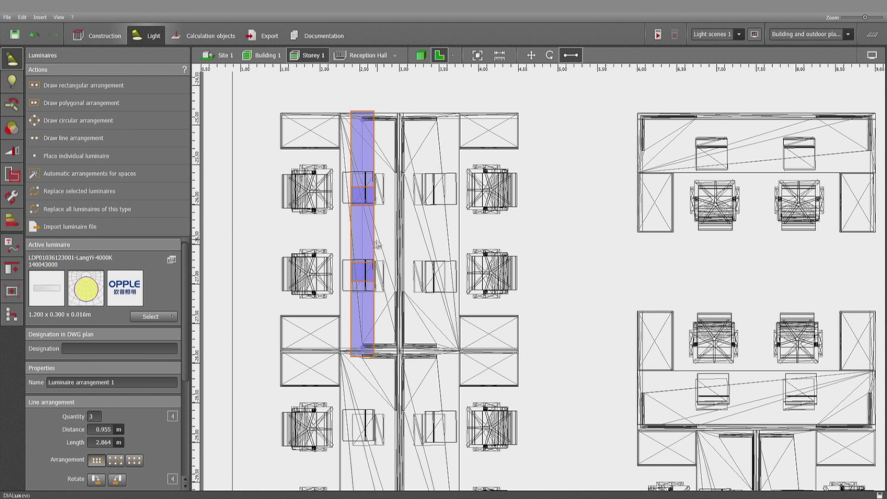
Step: Set the line arrangement to a quantity of 2 with a distance of 1.2 m between luminaires
left_click(100, 429)
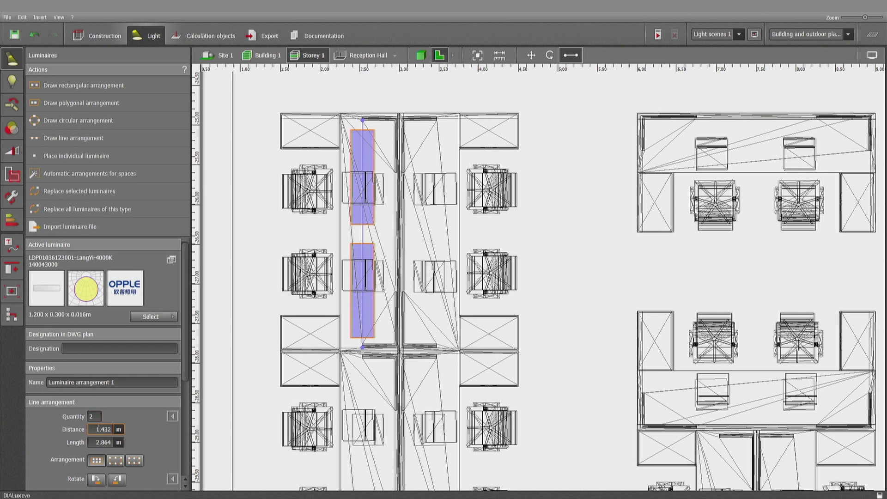
type("1.2")
key("Return")
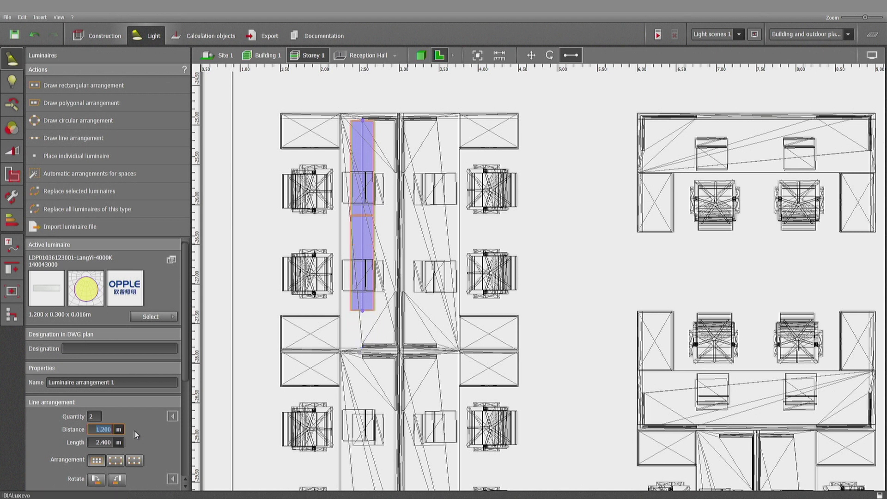
Step: Move the luminaire line along the desks to centre it over the two workstations, and check it in 3D
left_click(531, 55)
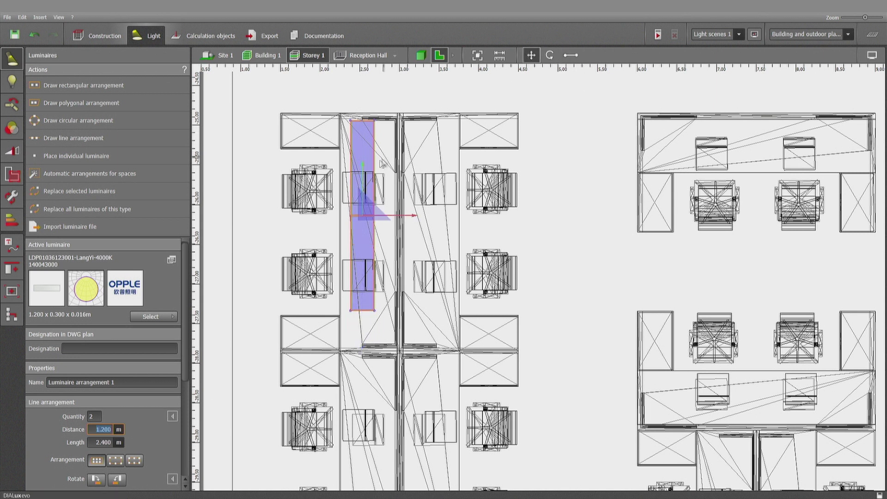
left_click_drag(363, 173, 364, 194)
left_click(420, 55)
middle_click_drag(437, 199, 454, 176)
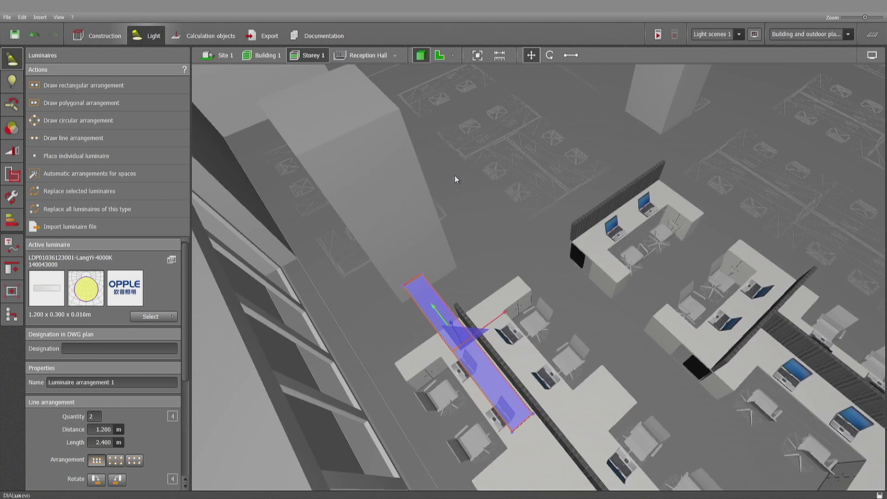
key("Escape")
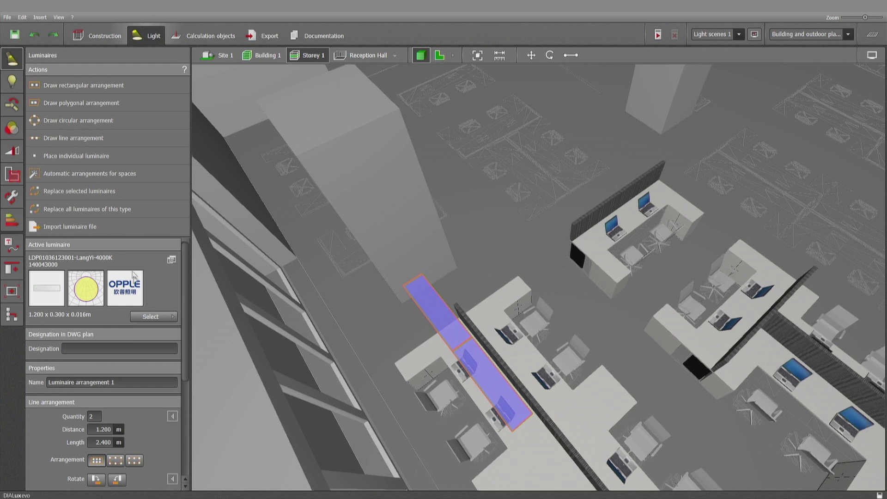
Step: Replace the selected luminaires with Zhi Xing 4000K and recalculate their installation position
left_click(51, 194)
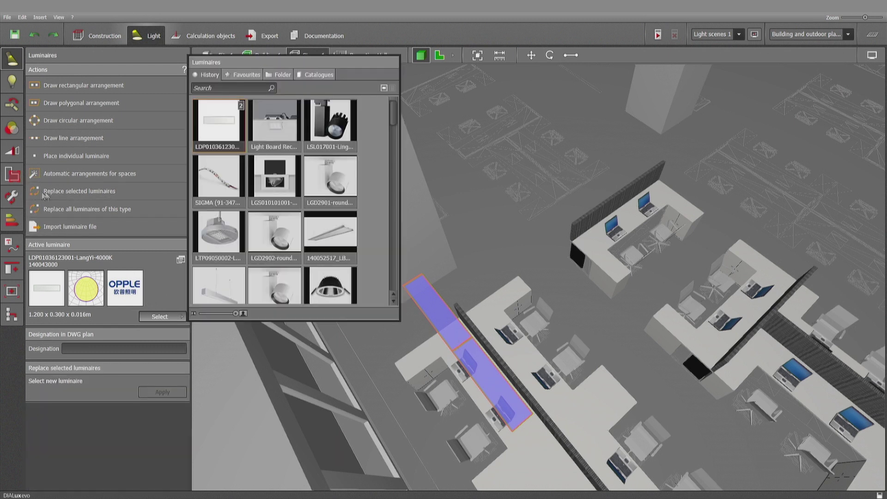
left_click(333, 238)
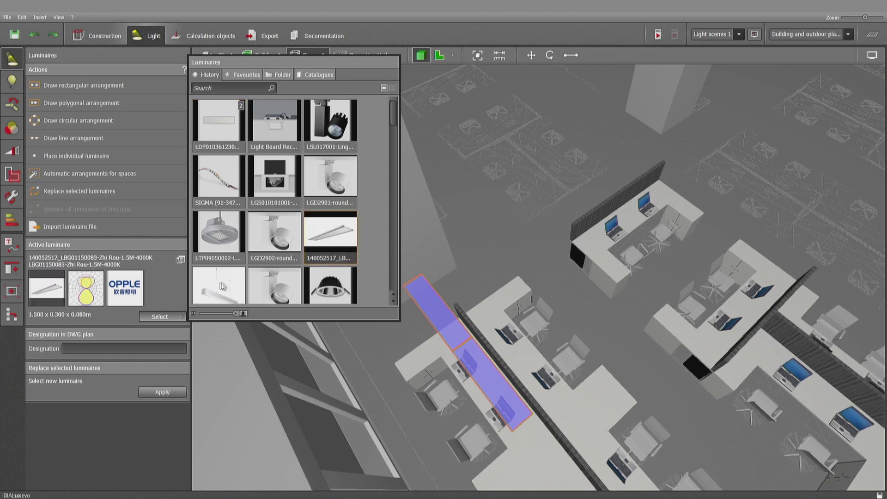
left_click(215, 290)
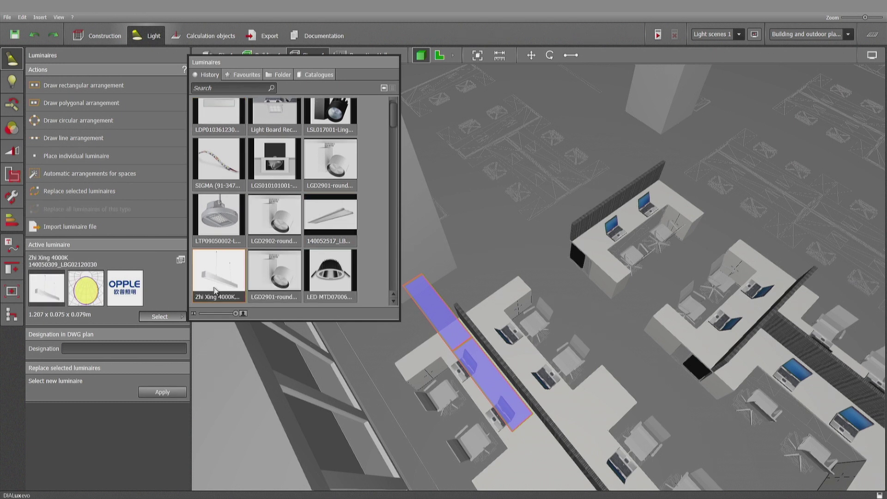
left_click(163, 392)
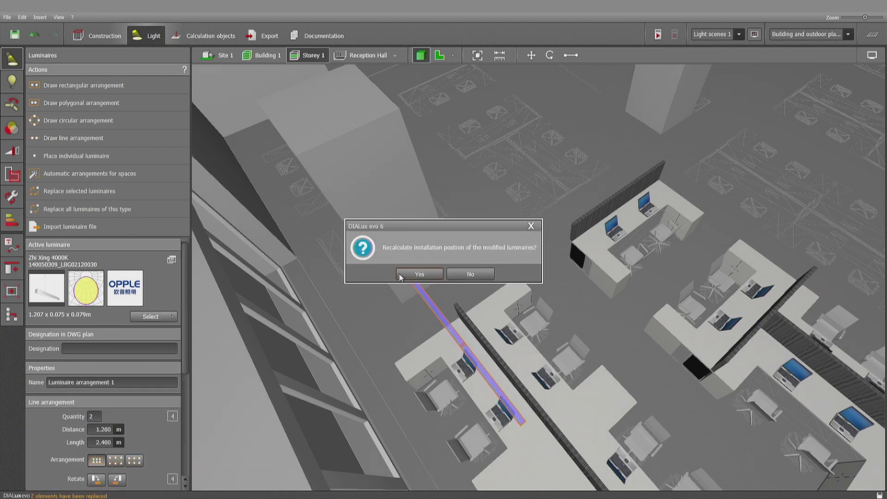
left_click(422, 275)
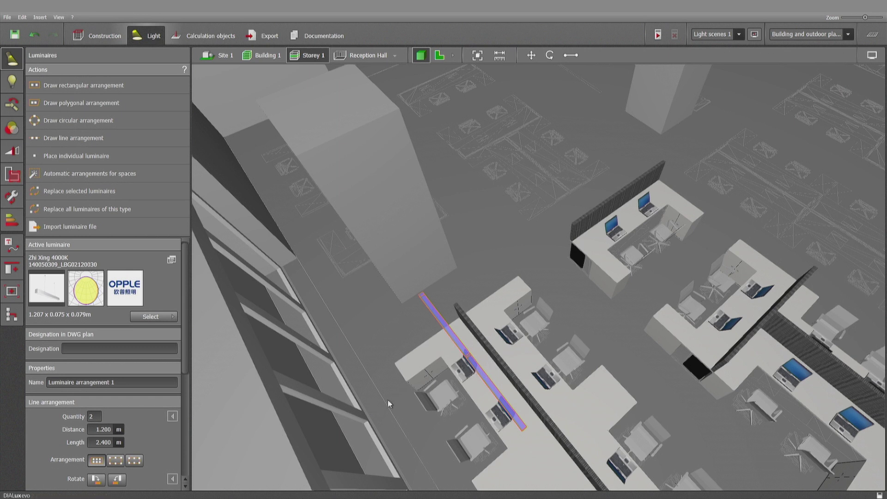
Step: Set the distance between the replaced luminaires to 1.207 m and show the arrangement in the floor plan
middle_click_drag(389, 400, 390, 384)
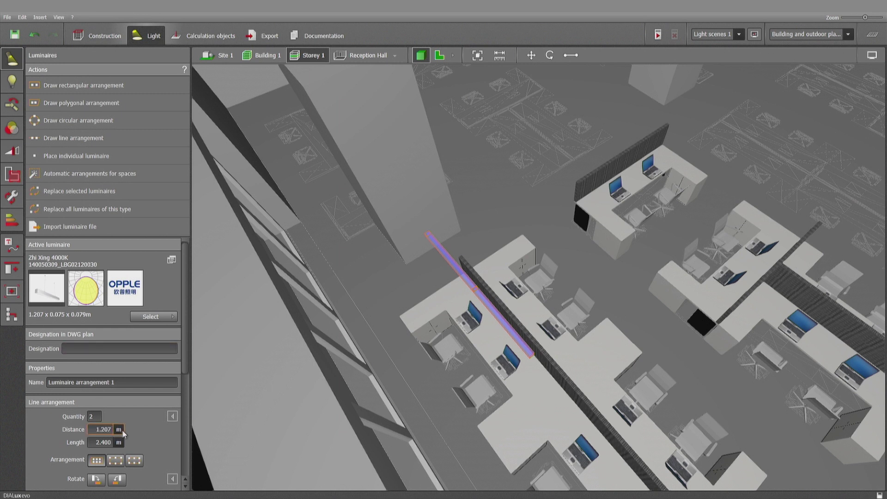
left_click(439, 55)
middle_click_drag(402, 281, 413, 268)
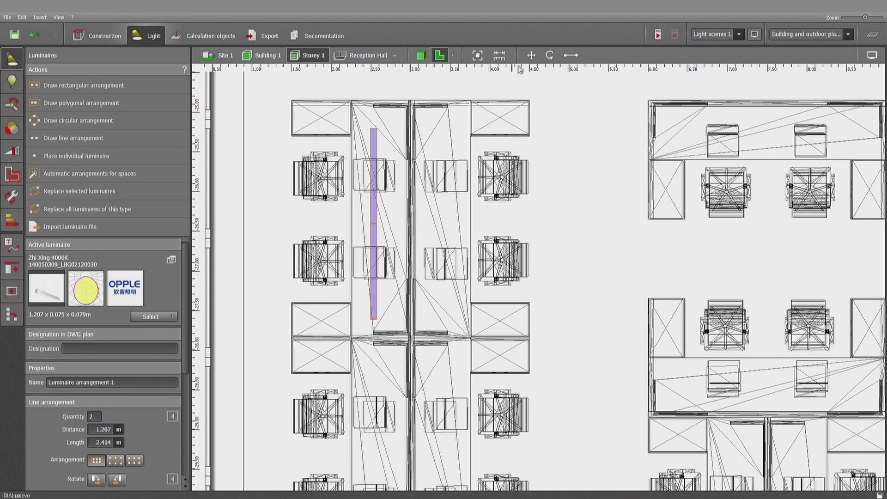
Step: Copy the luminaire line and place the copy over the facing workstations across the desk partition
left_click(530, 56)
key("ctrl+c")
key("ctrl+v")
left_click_drag(419, 225, 491, 225)
Step: Select both luminaire lines, copy them and place the copies over the next four workstations farther down the desk row
left_click(373, 231, "ctrl")
middle_click_drag(535, 268, 559, 228)
scroll(563, 222, "down", 3)
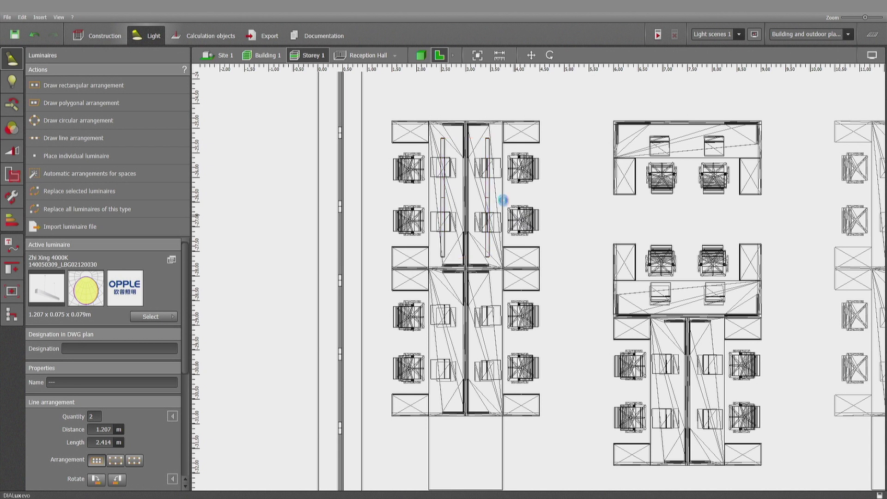
key("ctrl+v")
left_click_drag(493, 164, 466, 292)
Step: Select all four luminaire lines in the 3D view and set their suspension length to 0.8 m
left_click(420, 55)
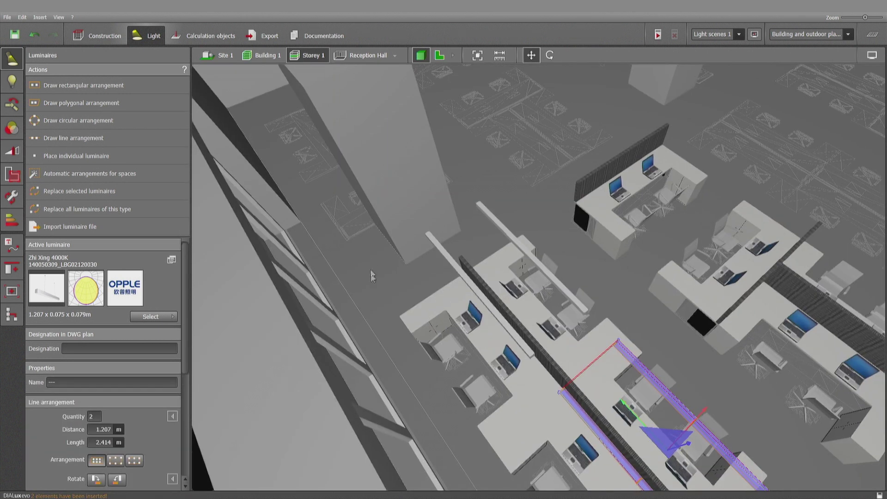
scroll(388, 249, "up", 5)
left_click_drag(388, 249, 436, 323)
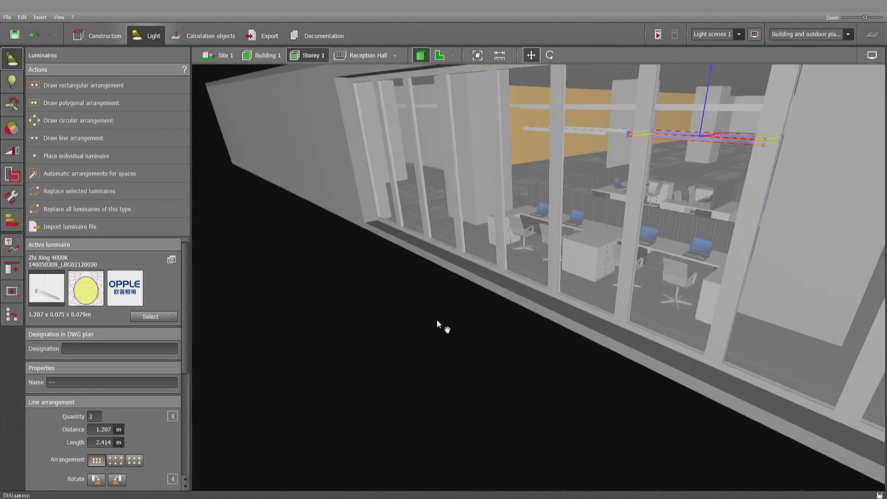
left_click(592, 131)
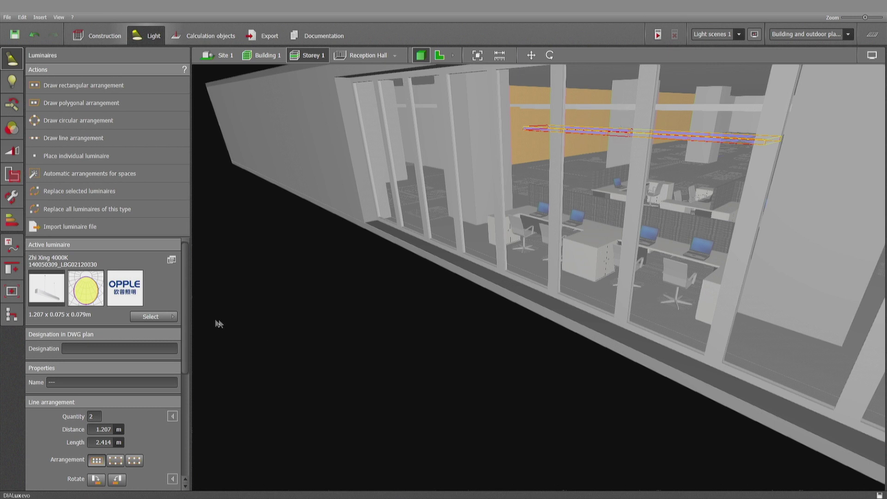
left_click_drag(186, 314, 185, 403)
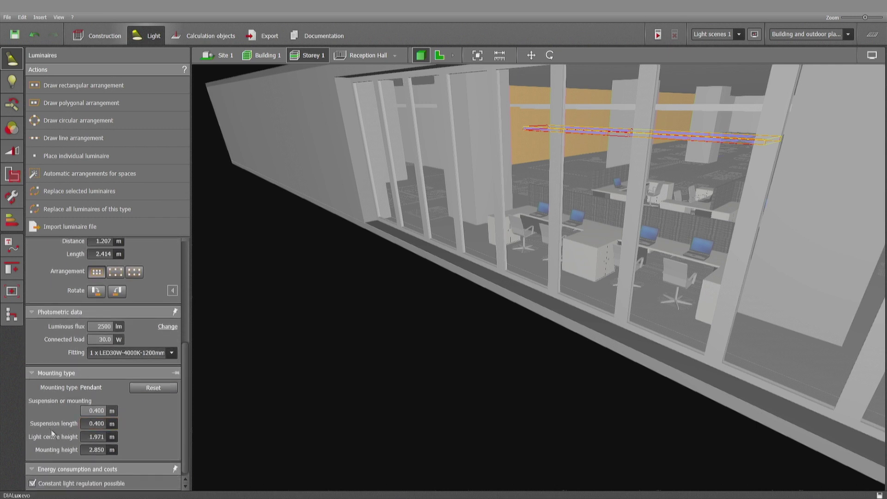
left_click(102, 424)
left_click(94, 451)
key("shift+Tab")
key("shift+Tab")
type(".8")
key("Return")
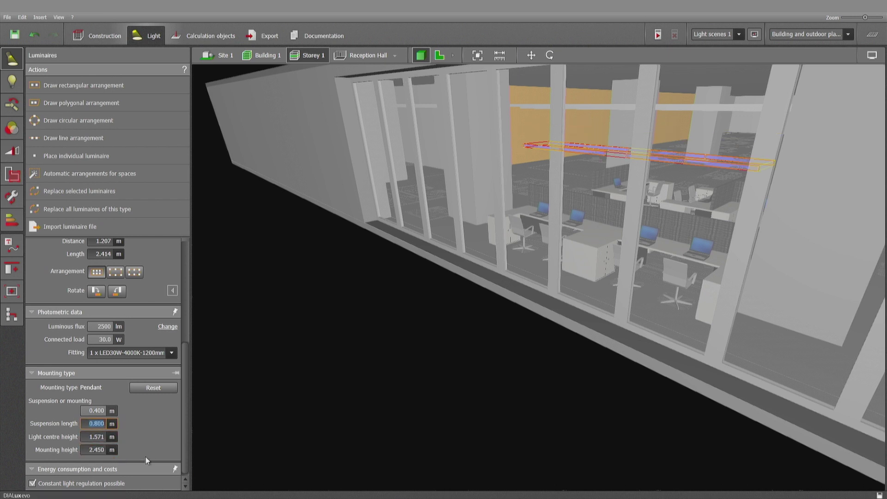
Step: Set the mounting height of the selected luminaire lines to 2.25 m
left_click(97, 450)
type("2.25")
key("Return")
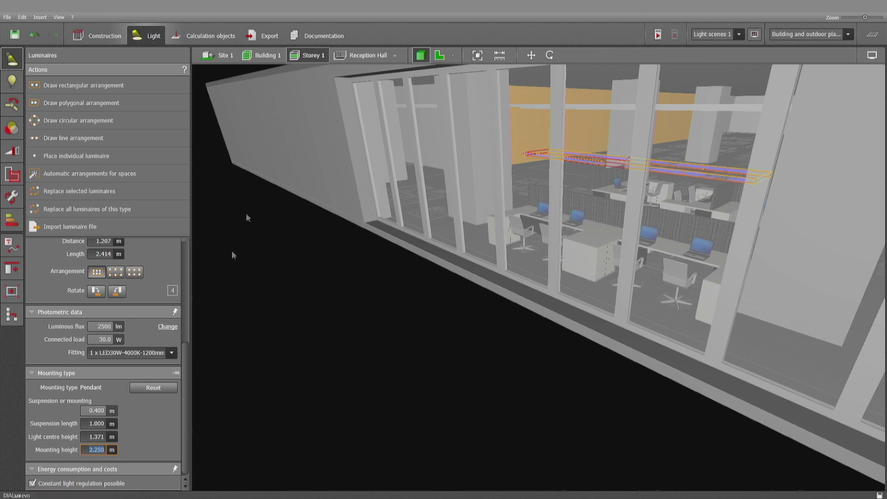
Step: In the floor plan, copy all four luminaire lines from the first desk column and place the copies over the third desk column
left_click(440, 55)
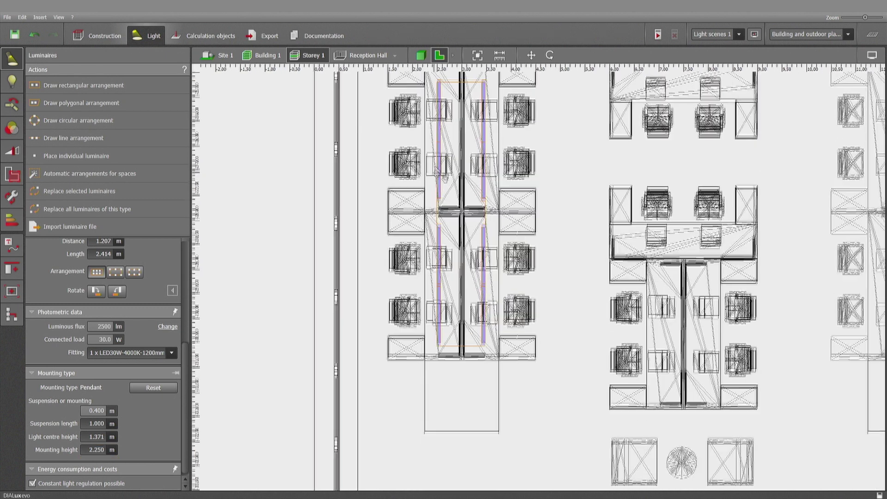
scroll(443, 167, "down", 2)
scroll(529, 151, "down", 2)
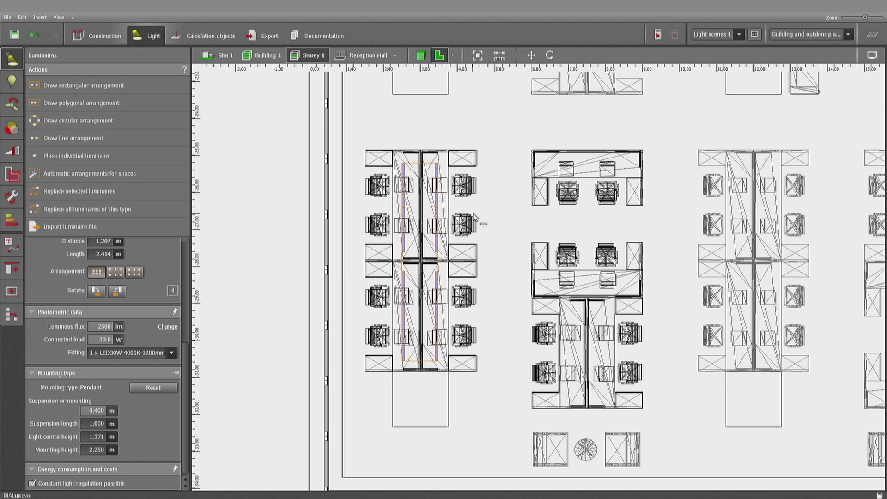
key("ctrl+c")
key("ctrl+v")
left_click_drag(462, 262, 792, 282)
Step: Copy the lower two luminaire lines of the first desk column and place them over the four-person desk group in the second column
left_click(436, 318)
left_click(404, 319, "ctrl")
key("ctrl+c")
key("ctrl+v")
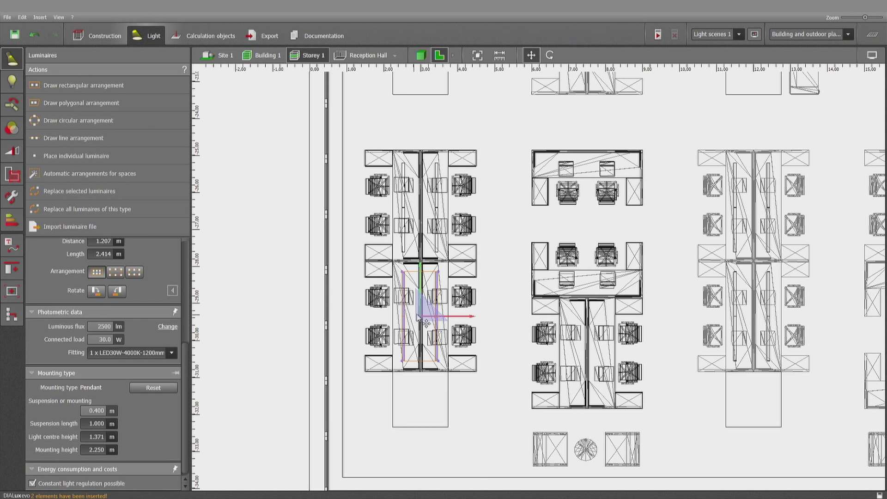
left_click_drag(426, 322, 595, 360)
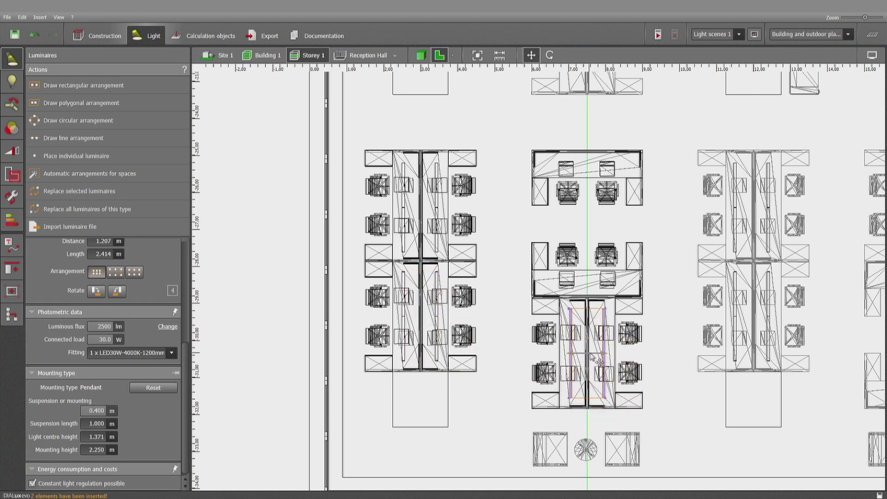
left_click(520, 357)
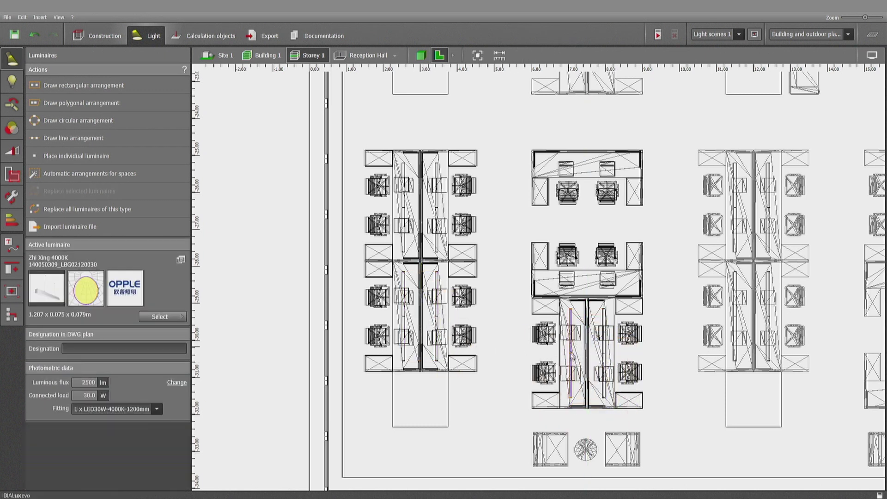
Step: Copy one luminaire line of the second column and place the copy over the adjoining two-person desk just above the four-person group
left_click(573, 358)
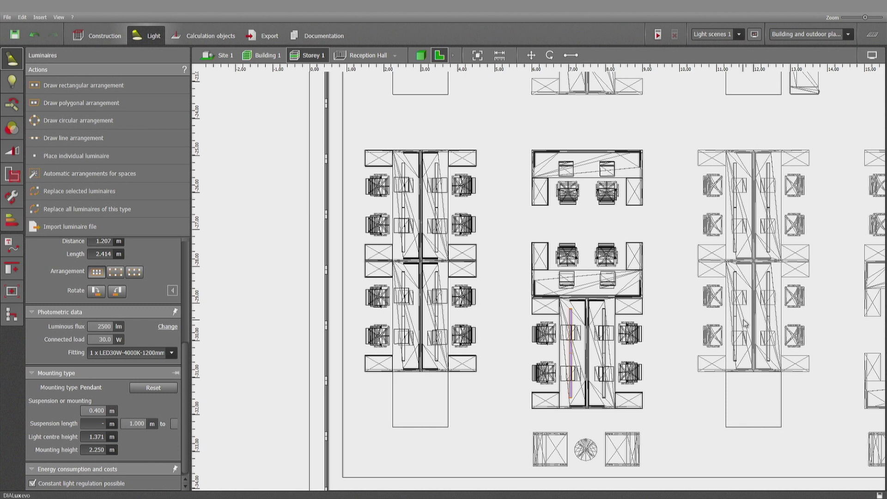
left_click(606, 339)
key("ctrl+c")
key("ctrl+v")
left_click_drag(572, 359, 597, 272)
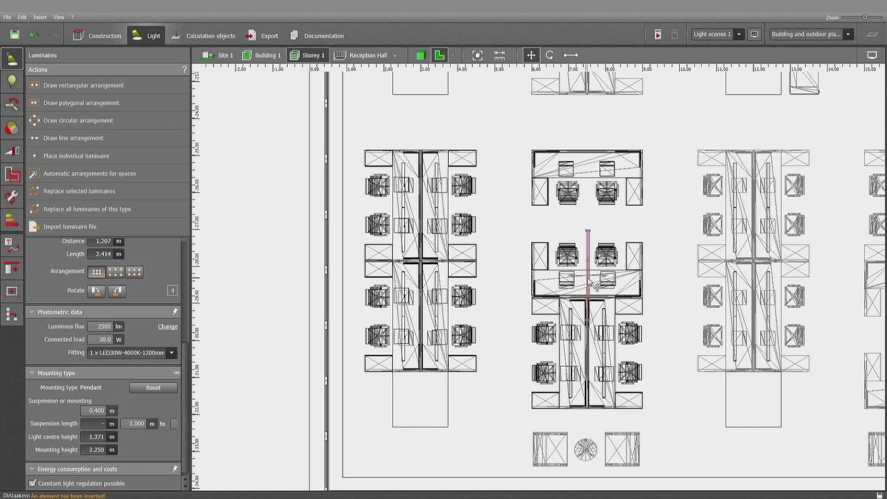
left_click_drag(589, 280, 588, 285)
Step: Rotate the copied line parallel to the two-person desk and place a duplicate over the opposite two-person desk
left_click(549, 55)
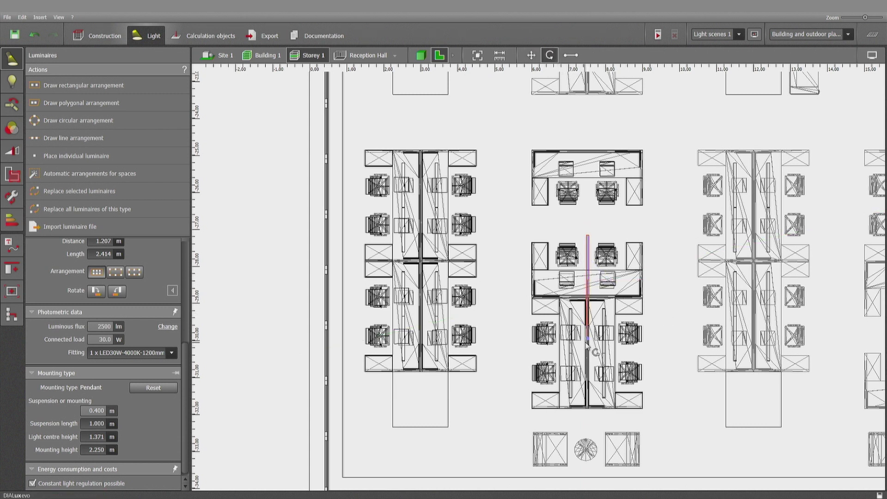
left_click_drag(586, 344, 542, 290)
left_click(531, 55)
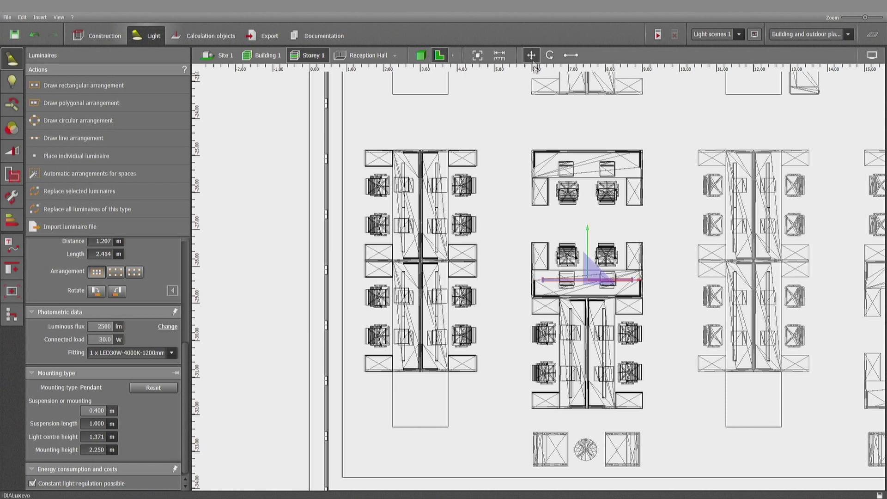
key("ctrl+v")
left_click_drag(588, 233, 585, 121)
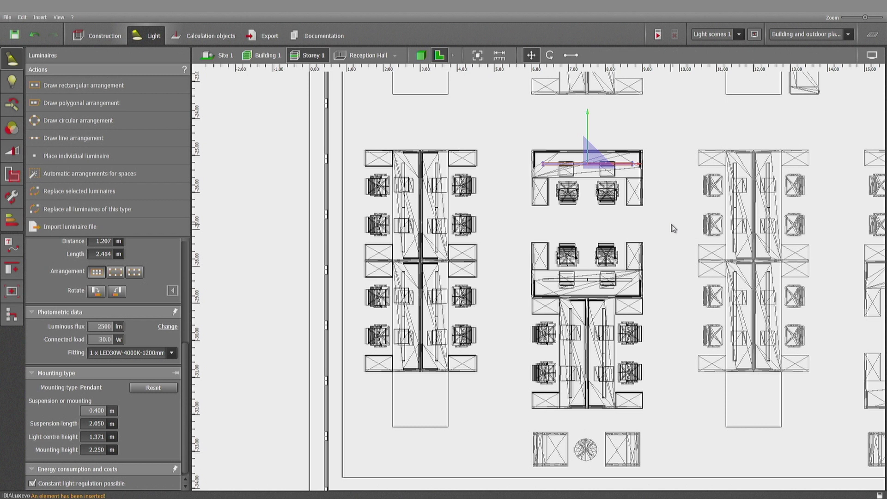
Step: Copy the lower four-person desk group of the first column and place it on the matching outline in the third column
left_click(454, 190)
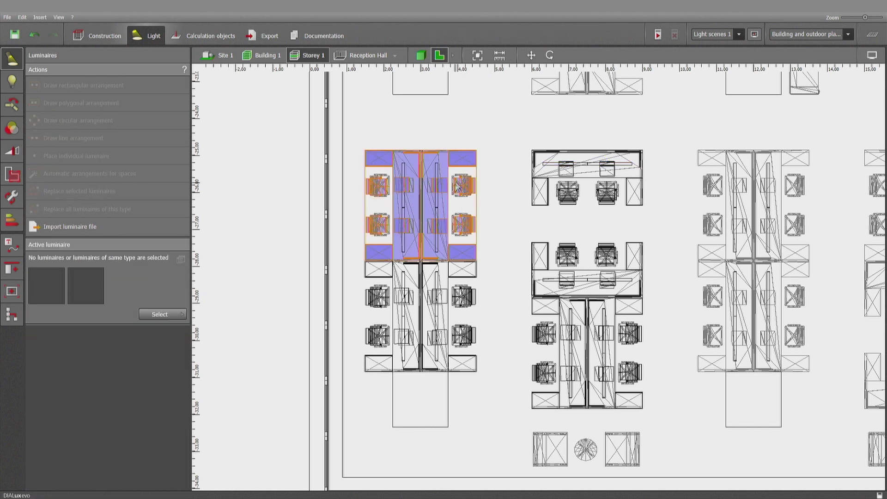
left_click(397, 300)
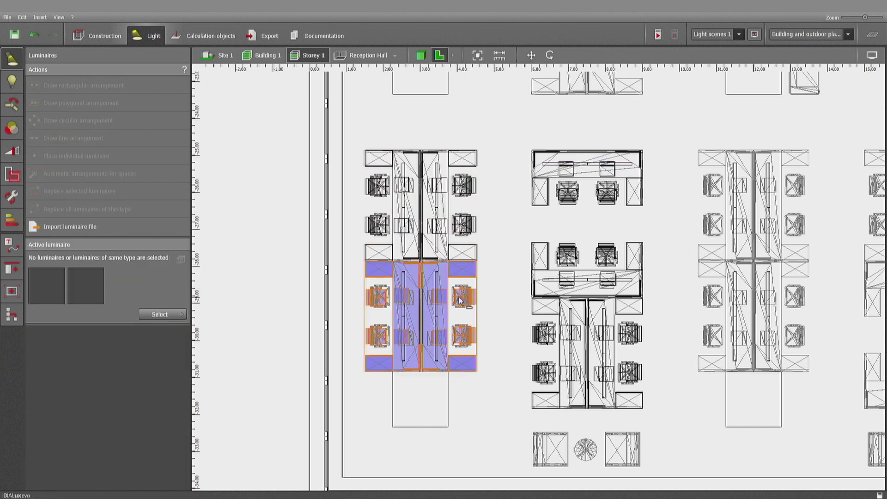
key("ctrl+v")
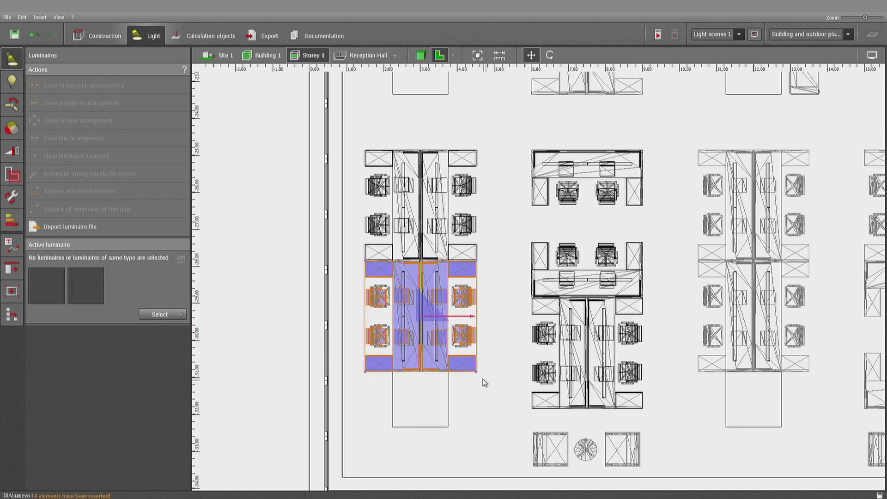
left_click_drag(476, 372, 653, 428)
left_click(812, 375)
Step: Copy the upper four-person desk group of the first column and place it on the matching outline in the third column
left_click(454, 254)
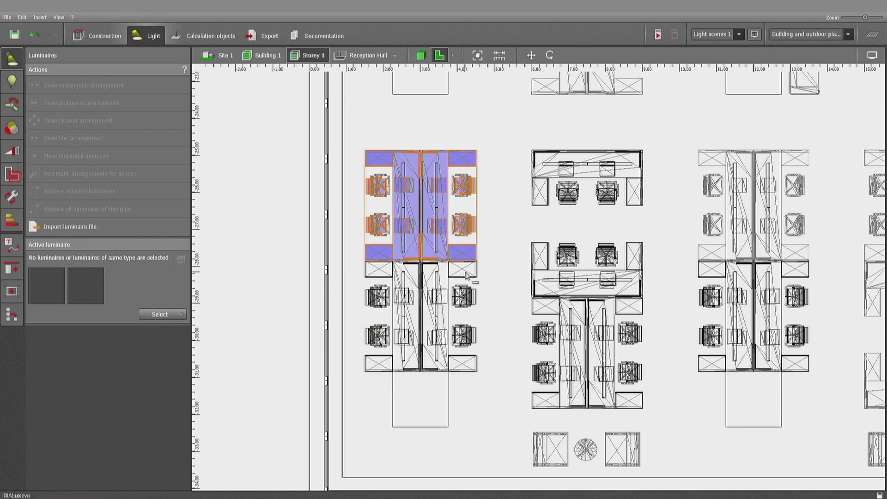
left_click(504, 288)
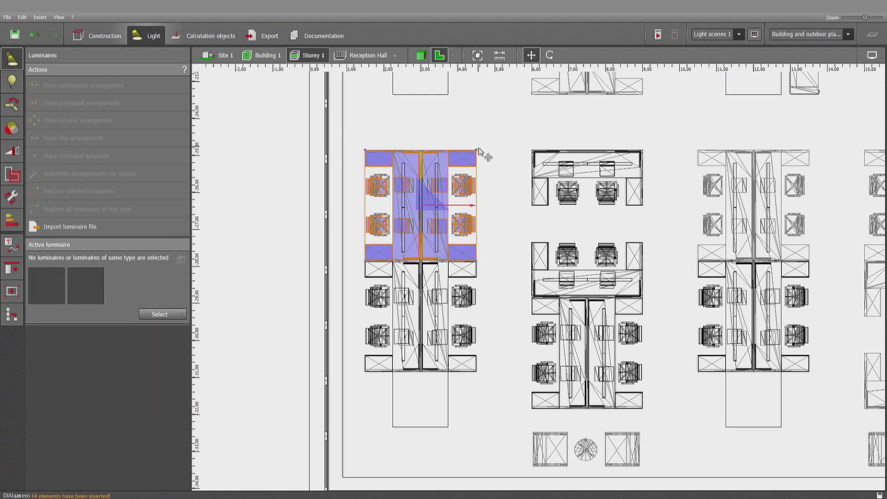
key("ctrl+v")
left_click(809, 153)
left_click(646, 221)
Step: View the furnished desk columns from above in 3D, calculate the lighting and hide the results display
left_click(421, 55)
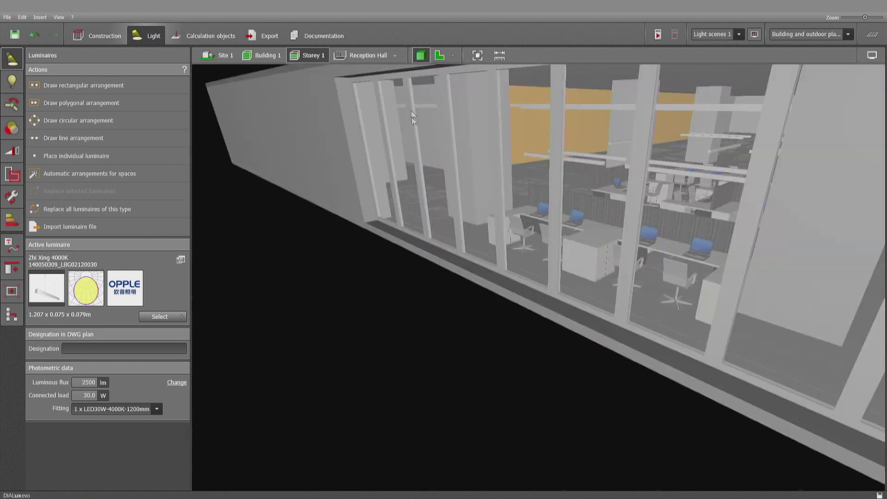
right_click_drag(632, 222, 614, 248)
middle_click_drag(613, 248, 592, 184)
scroll(592, 184, "down", 2)
middle_click_drag(537, 198, 563, 214)
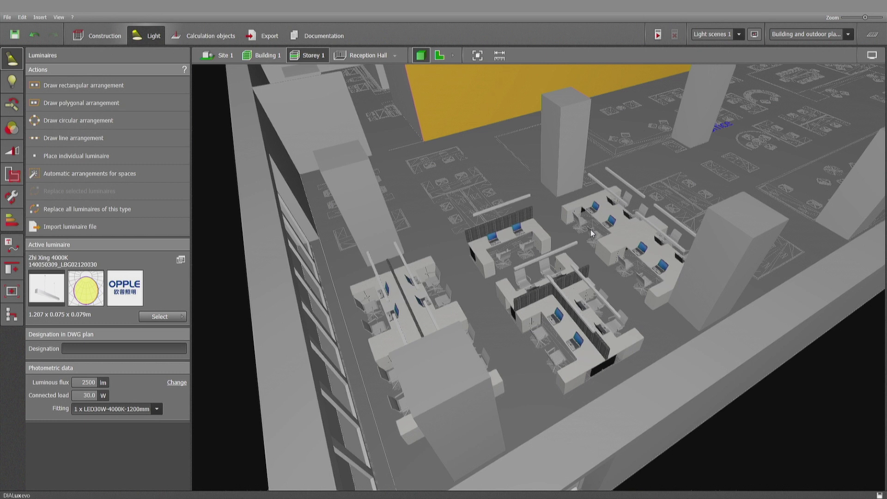
left_click(658, 35)
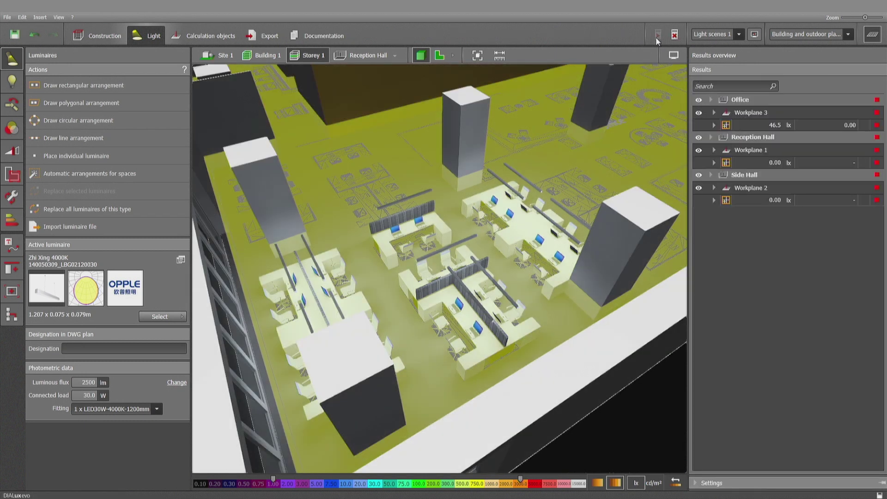
left_click(871, 35)
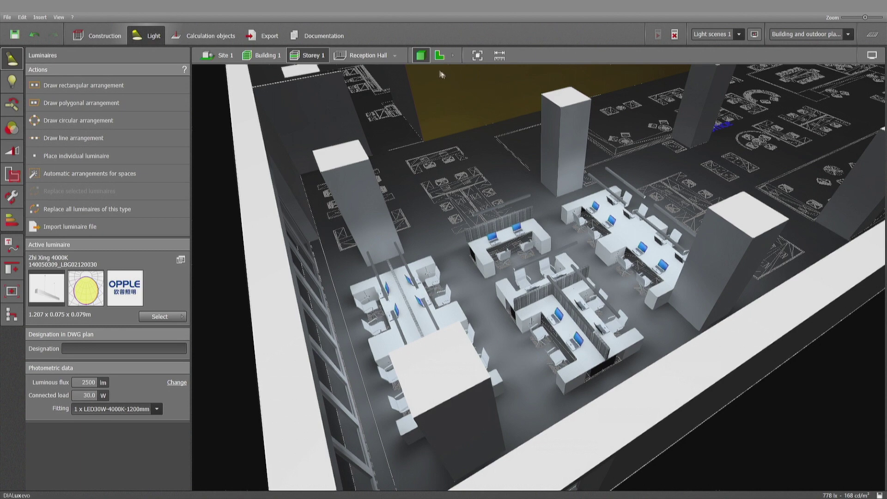
Step: Copy the upper two luminaire lines of the third column to the fourth column's upper desk outline, accepting invalid results, and show them in 3D
left_click(438, 56)
scroll(577, 222, "up", 3)
middle_click_drag(441, 250, 405, 254)
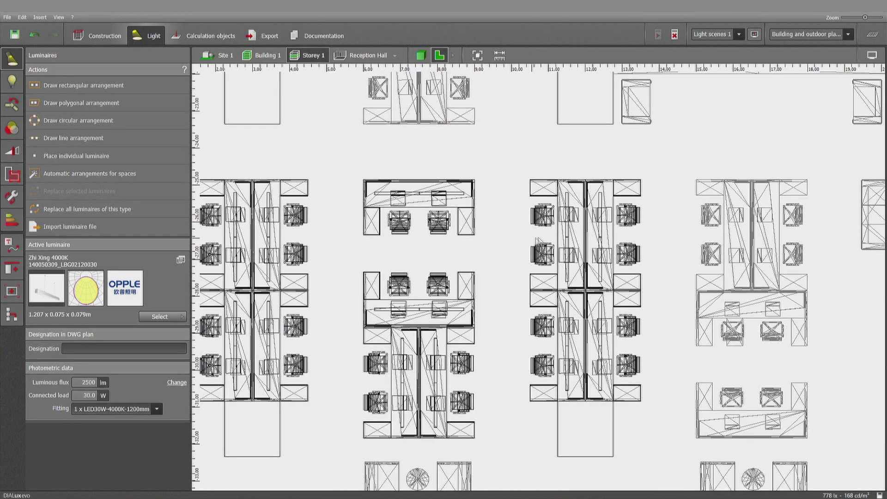
left_click(611, 244)
key("Delete")
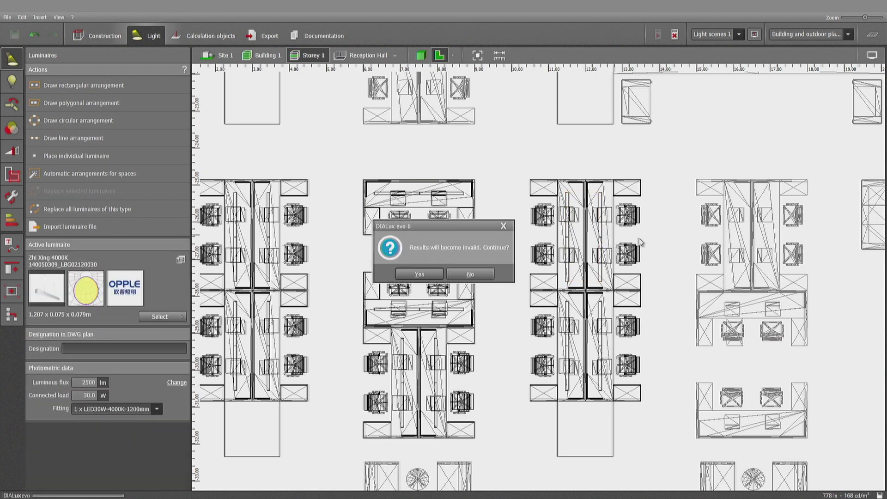
left_click(424, 273)
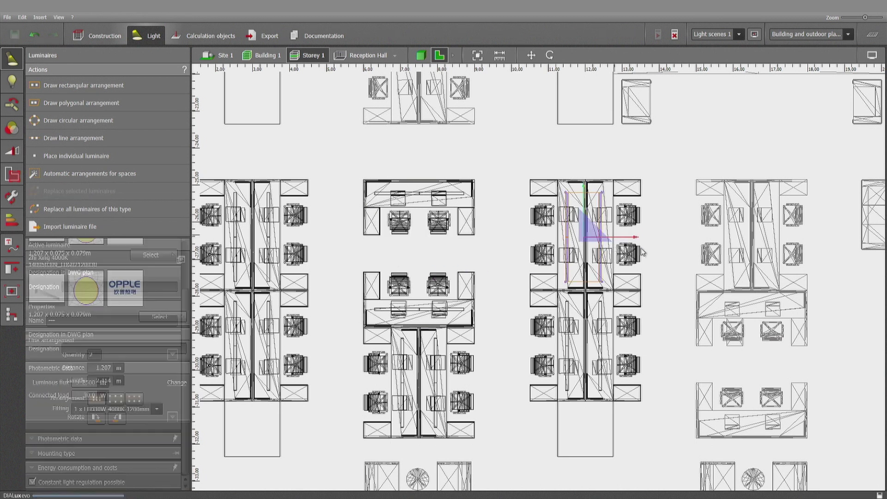
left_click_drag(631, 245, 799, 245)
left_click(420, 56)
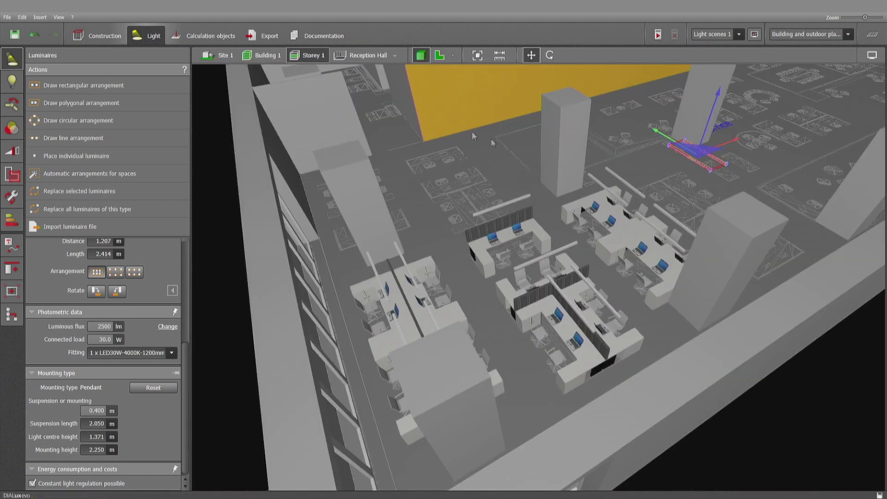
left_click(662, 115)
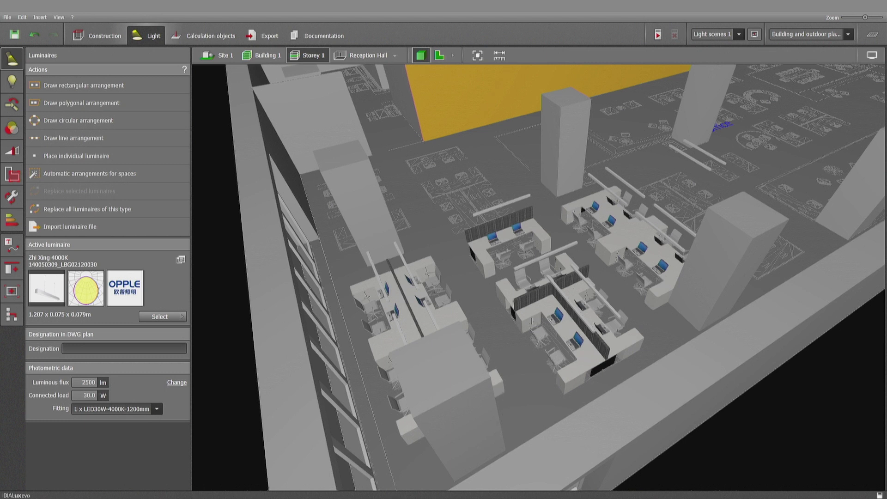
Step: Switch to the finished office project window and examine the suspended luminaires over the workstations and the lighting across the whole floor
mouse_move(356, 496)
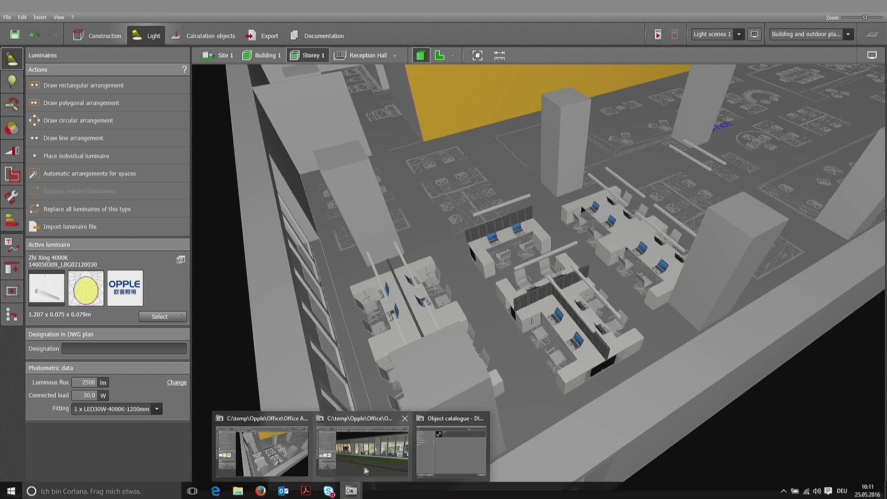
left_click(372, 459)
middle_click_drag(620, 327, 558, 325)
scroll(561, 328, "up", 3)
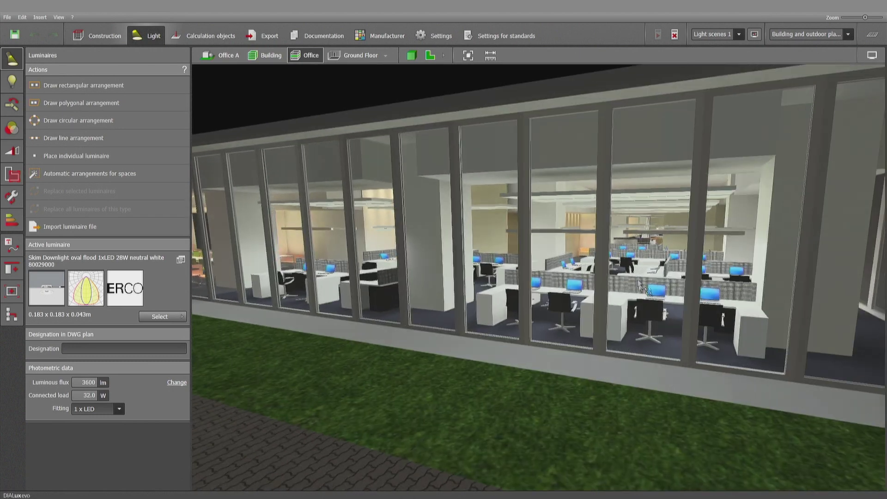
scroll(577, 329, "up", 3)
scroll(591, 328, "up", 6)
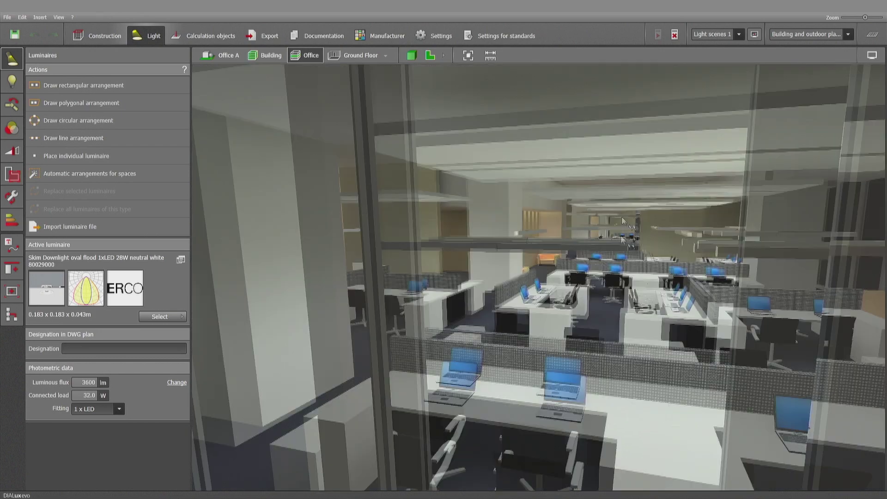
scroll(600, 318, "up", 4)
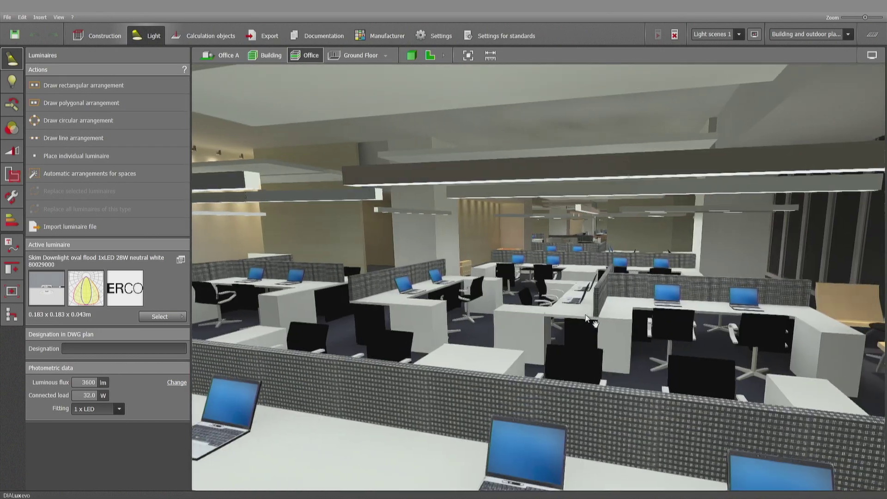
scroll(588, 332, "up", 4)
scroll(573, 296, "up", 4)
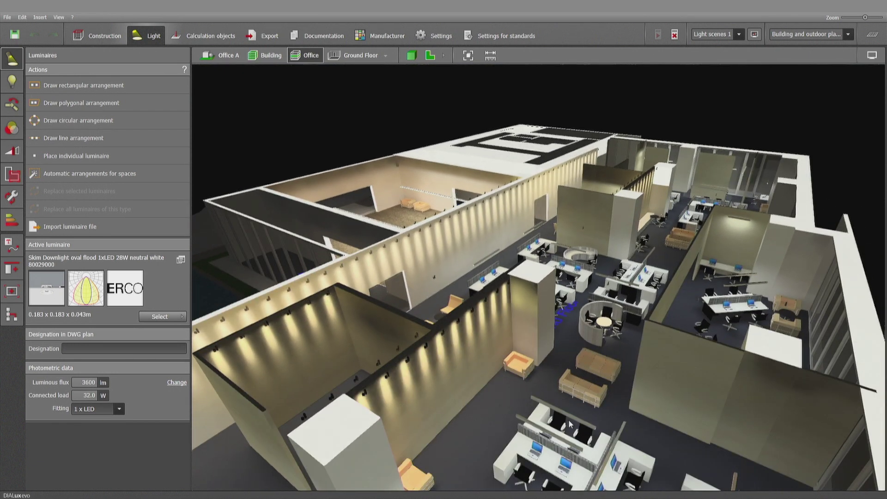
Step: Select the suspended luminaire lines over the desks and the ten-spotlight row along the partition wall, and inspect their light distributions
left_click(572, 423)
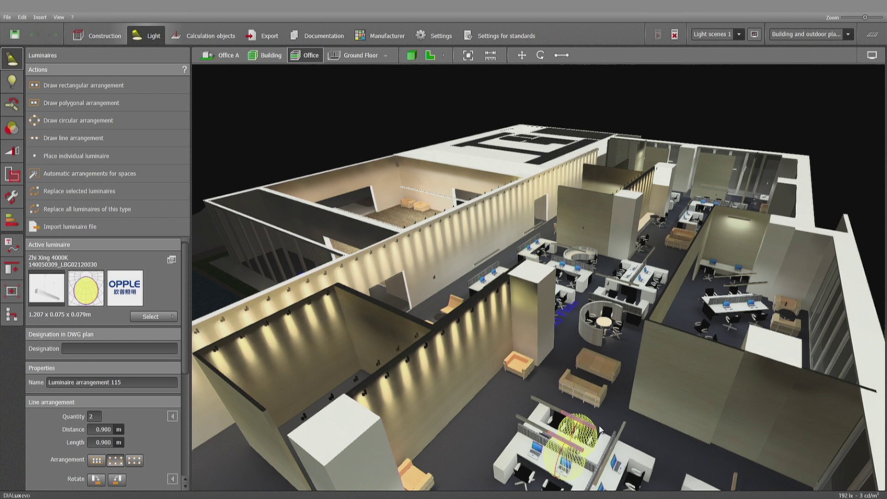
left_click(749, 284)
right_click_drag(767, 304, 761, 330)
middle_click_drag(556, 381, 590, 339)
scroll(466, 337, "up", 5)
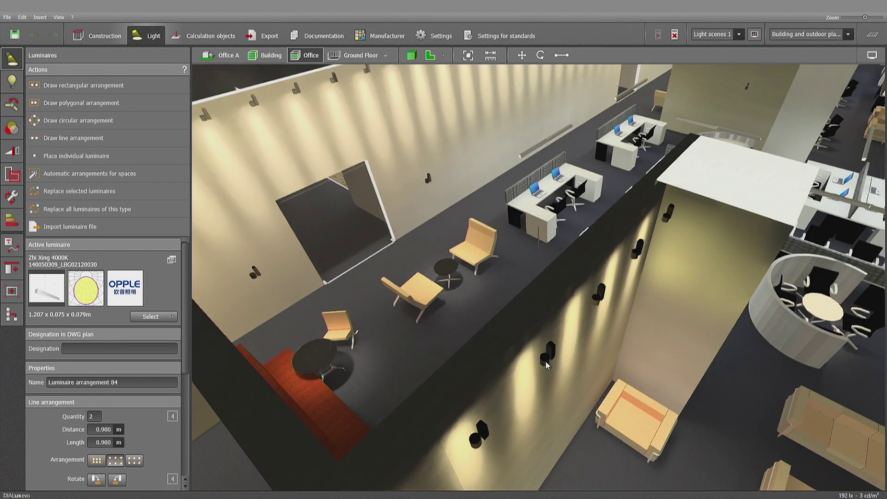
left_click(547, 365)
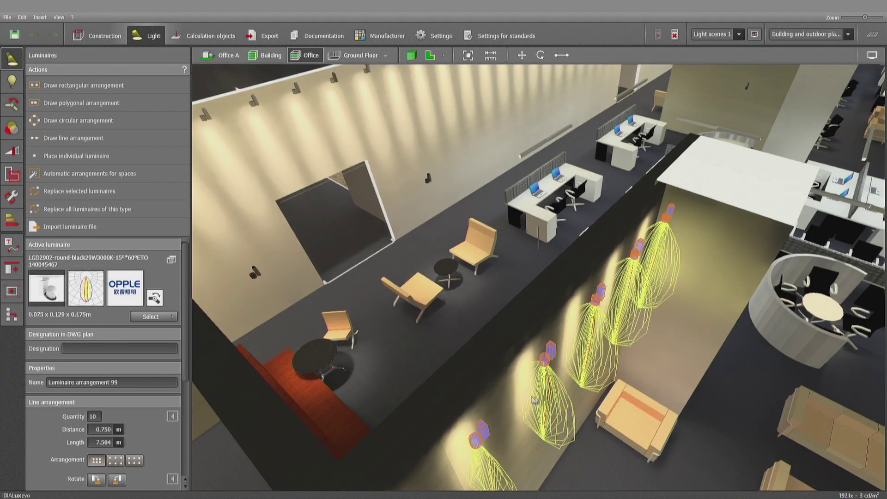
scroll(561, 418, "up", 3)
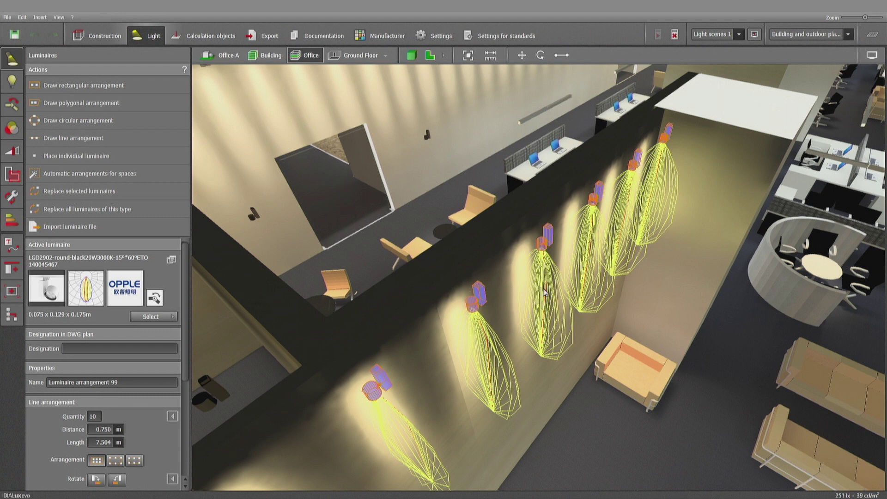
scroll(631, 407, "up", 5)
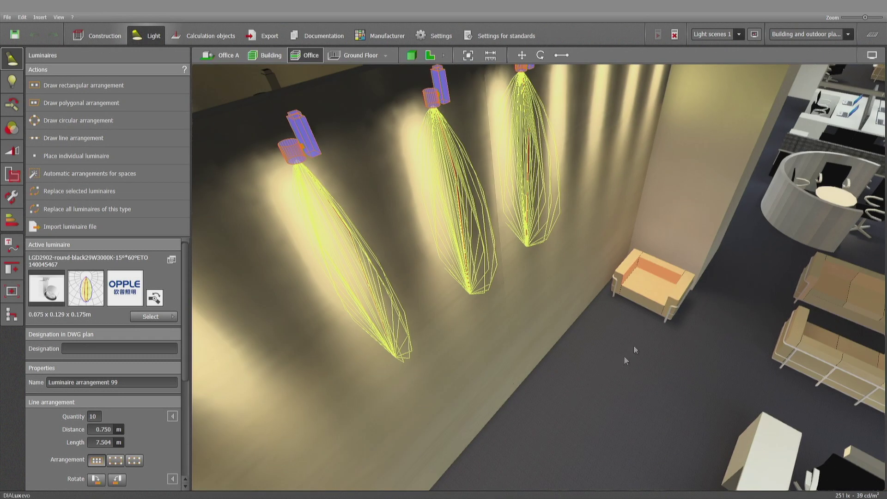
Step: Examine the lighting over the central workstations and on the accent-lit walls behind them
middle_click_drag(634, 346, 482, 456)
scroll(481, 455, "down", 4)
scroll(546, 80, "up", 4)
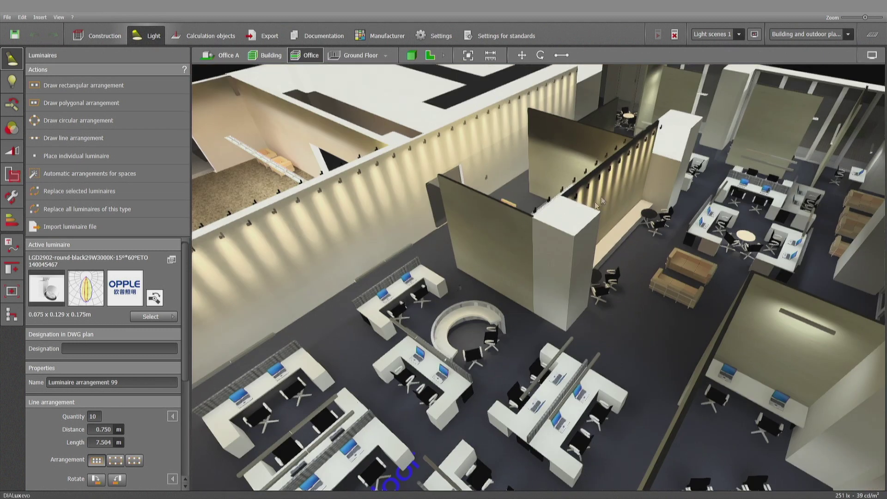
middle_click_drag(660, 309, 618, 265)
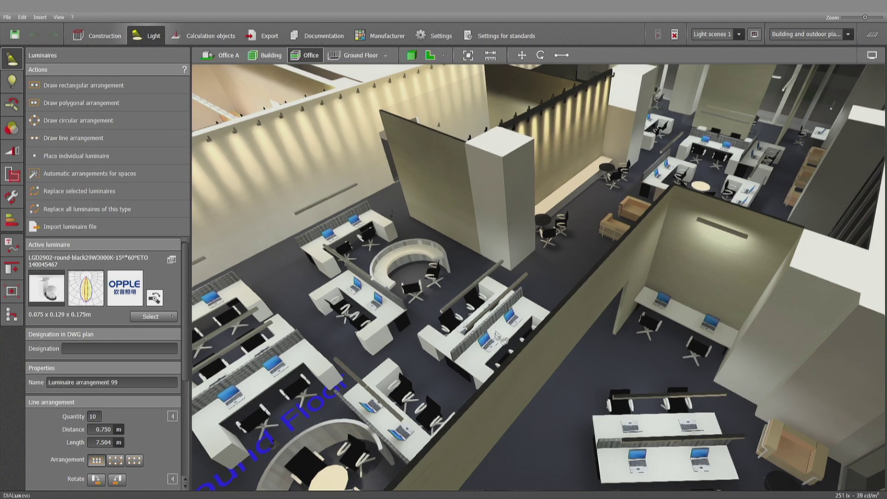
Step: Select the two four-spotlight rows over the canteen's wall tables and lounge seating, and inspect how they light the tables
scroll(479, 289, "up", 5)
middle_click_drag(539, 297, 664, 299)
scroll(665, 299, "down", 4)
middle_click_drag(516, 349, 547, 327)
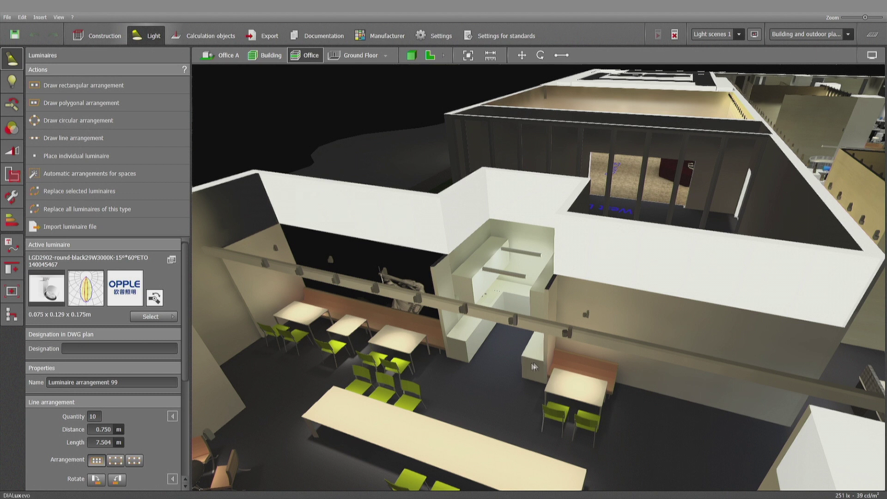
left_click(587, 317)
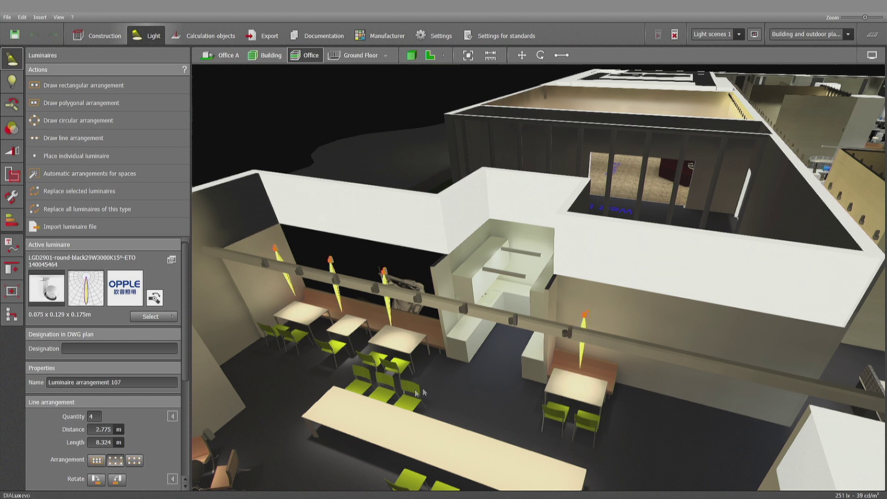
middle_click_drag(432, 392, 352, 318)
left_click(329, 280)
middle_click_drag(329, 280, 240, 335)
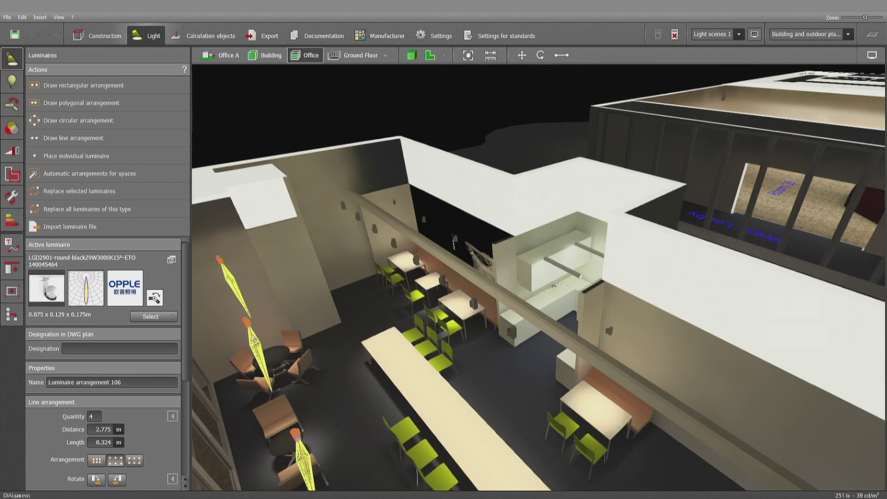
middle_click_drag(325, 447, 334, 431)
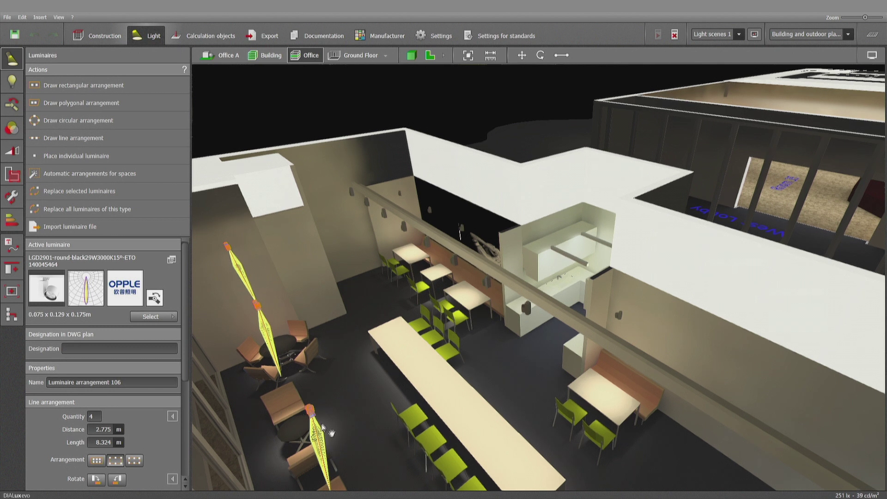
scroll(319, 427, "up", 6)
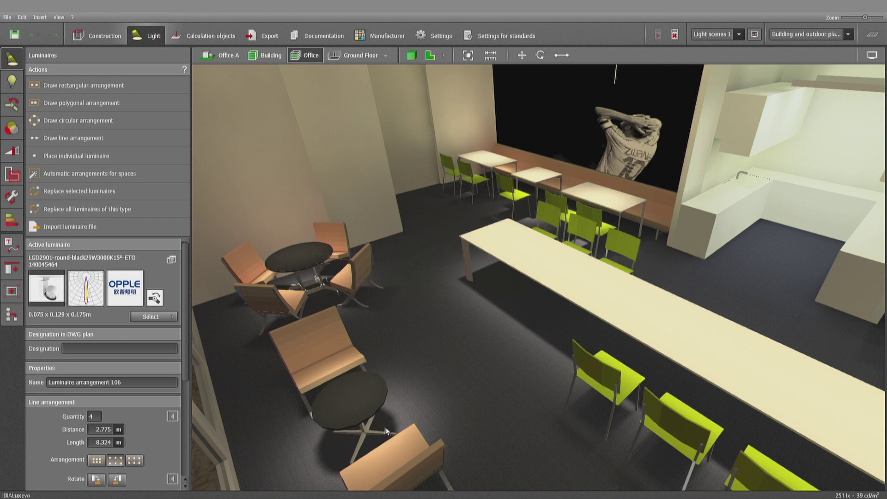
Step: Return to the open-plan office in 3D and show its lighting in false colours
scroll(517, 356, "down", 6)
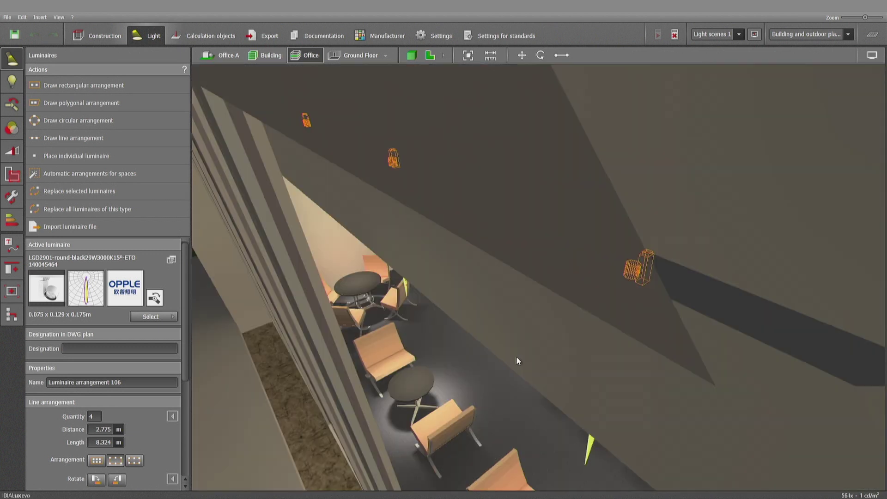
scroll(517, 357, "down", 2)
right_click_drag(648, 351, 581, 329)
middle_click_drag(677, 379, 592, 376)
left_click_drag(594, 378, 262, 398)
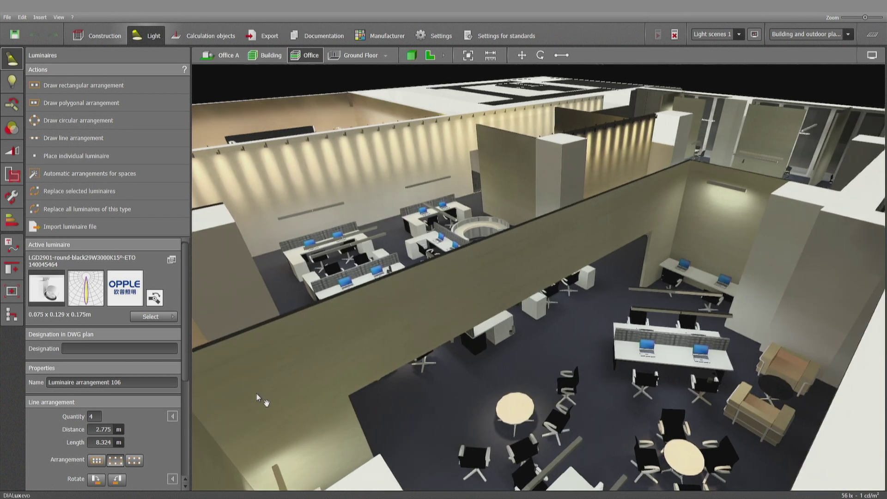
left_click_drag(331, 376, 396, 372)
left_click(872, 55)
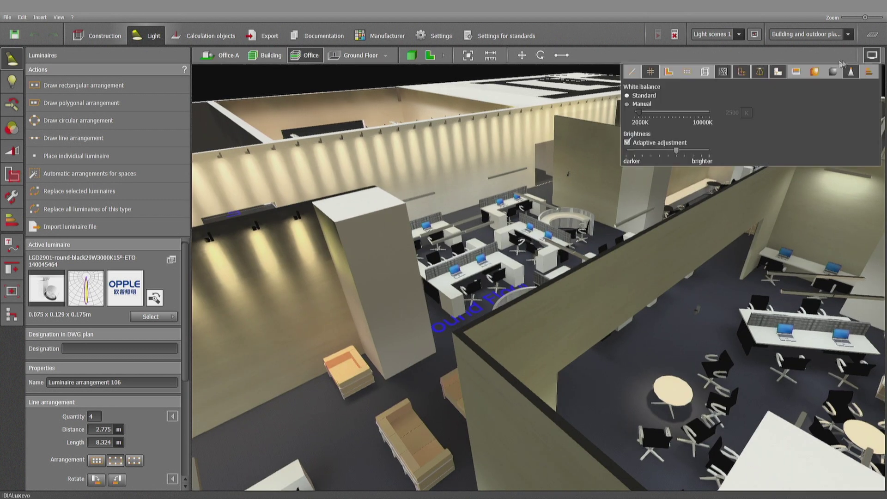
left_click(814, 71)
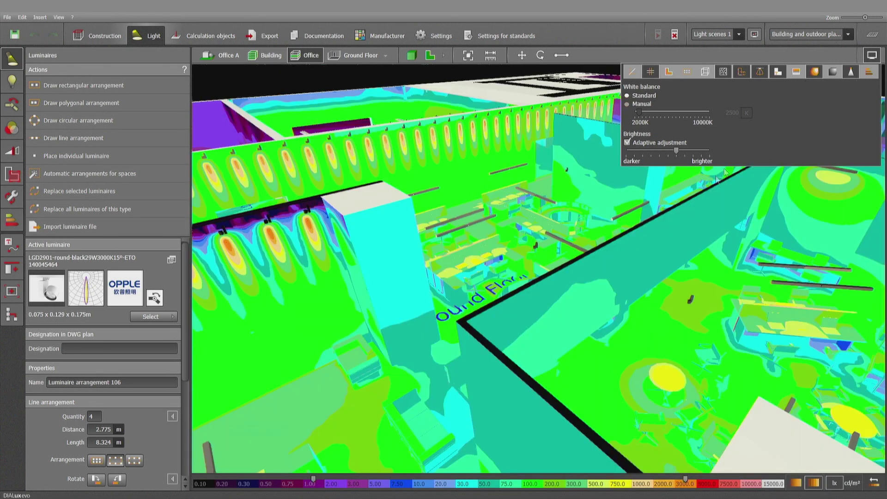
left_click(612, 258)
Step: Compare the false-colour illuminance on the desks, walls and whole floor with the lux scale
scroll(583, 259, "down", 6)
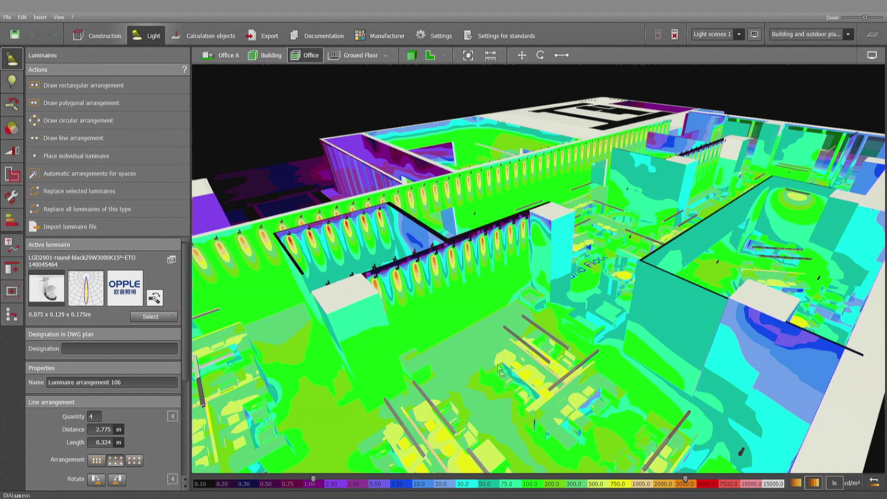
mouse_move(560, 484)
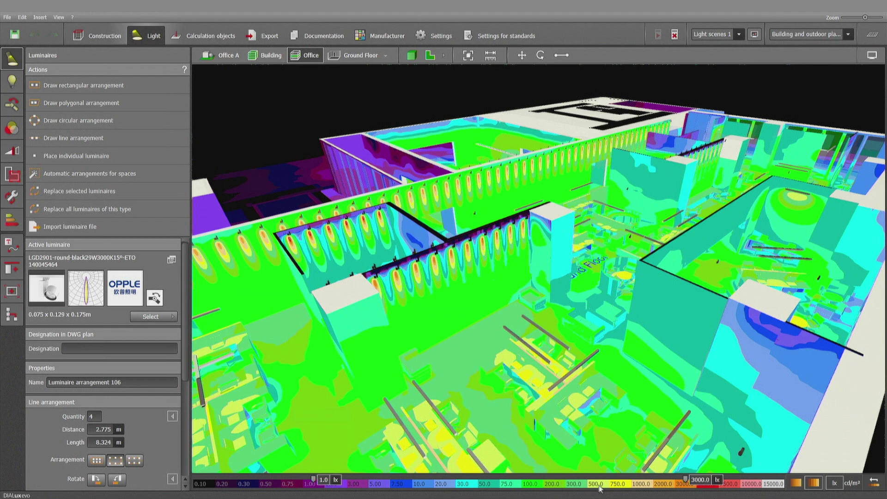
middle_click_drag(531, 464, 572, 418)
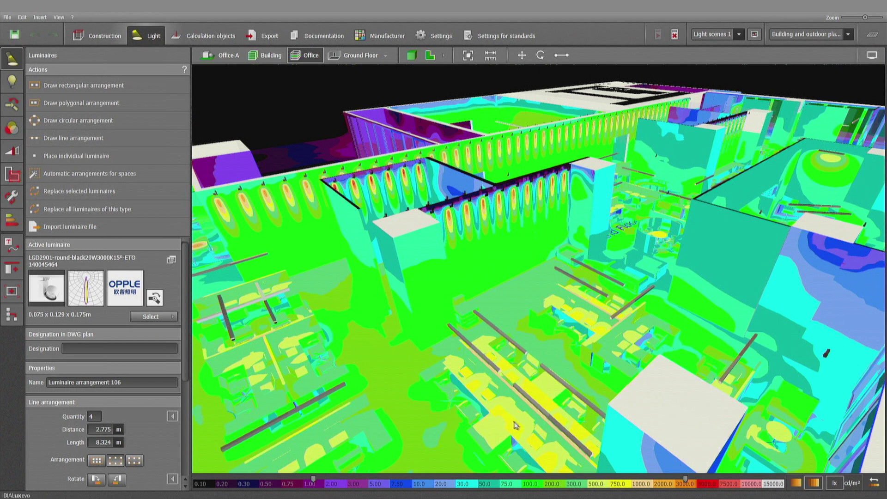
scroll(573, 384, "down", 5)
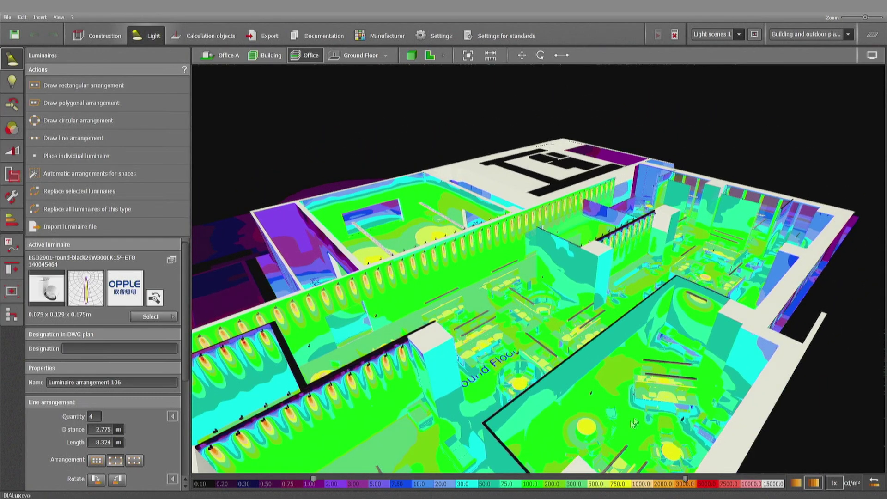
middle_click_drag(581, 389, 640, 351)
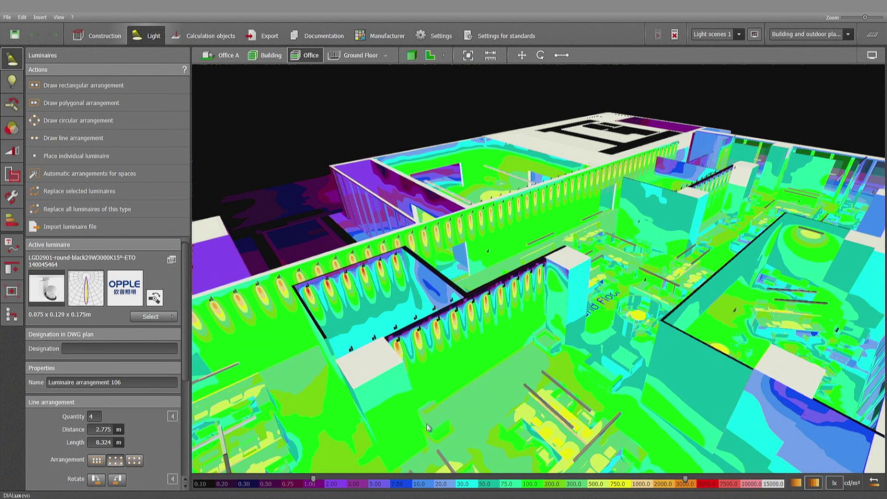
middle_click_drag(585, 318, 471, 430)
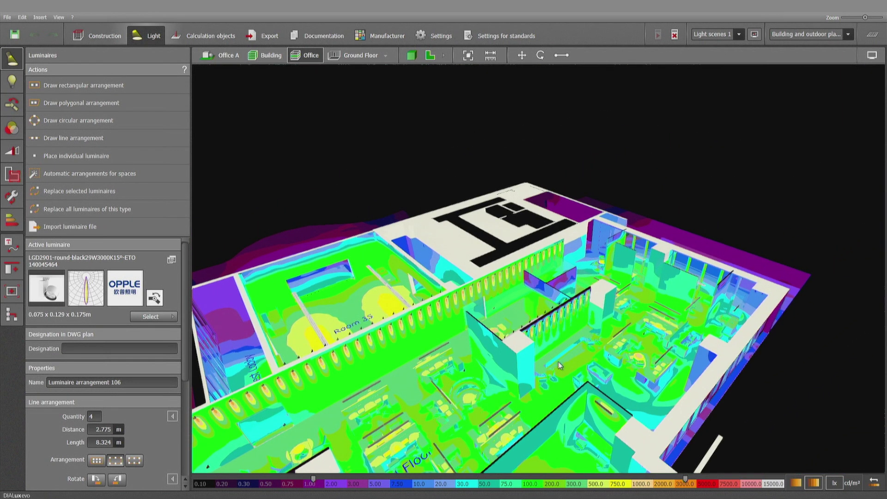
Step: Turn off the false-colour display and view the whole office in its rendered lighting
left_click(872, 55)
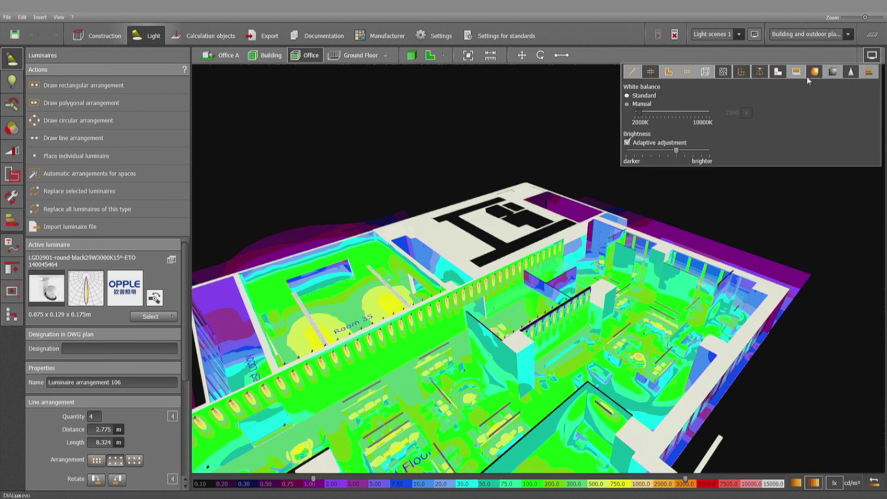
left_click(814, 74)
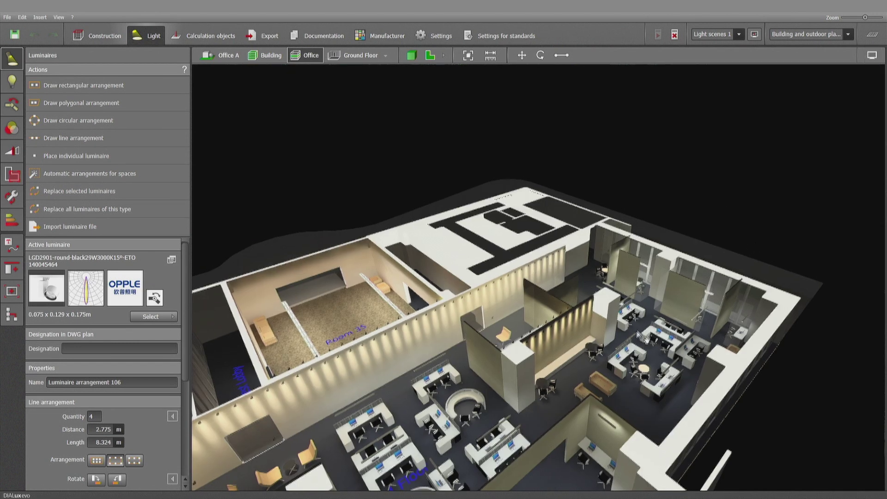
middle_click_drag(639, 329, 657, 295)
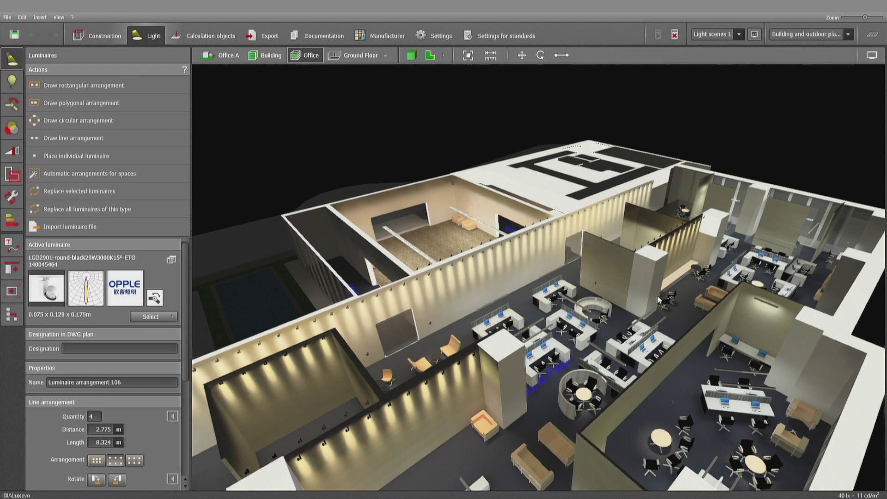